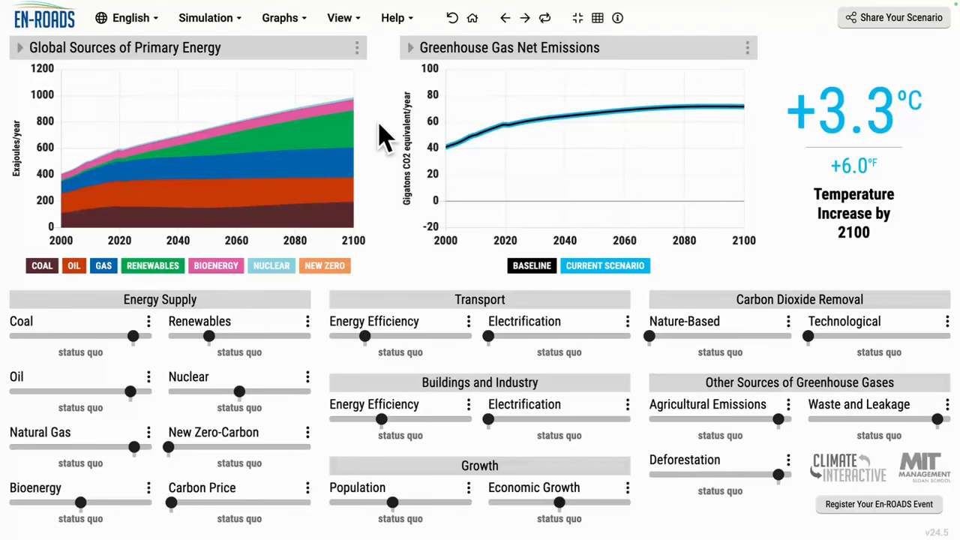
# Replace the Global Sources of Primary Energy graph with the Methane Emissions by Source graph.
pyautogui.click(120, 55)
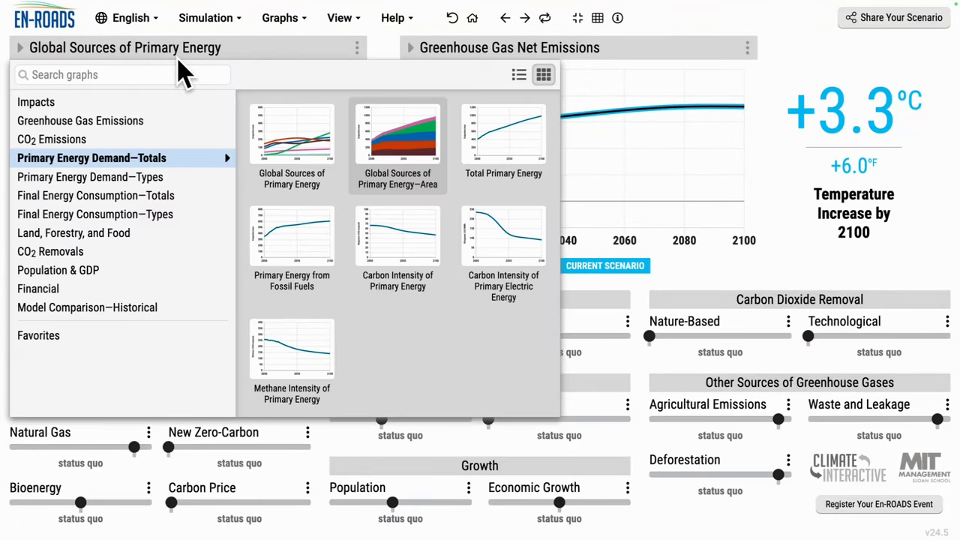
pyautogui.click(120, 126)
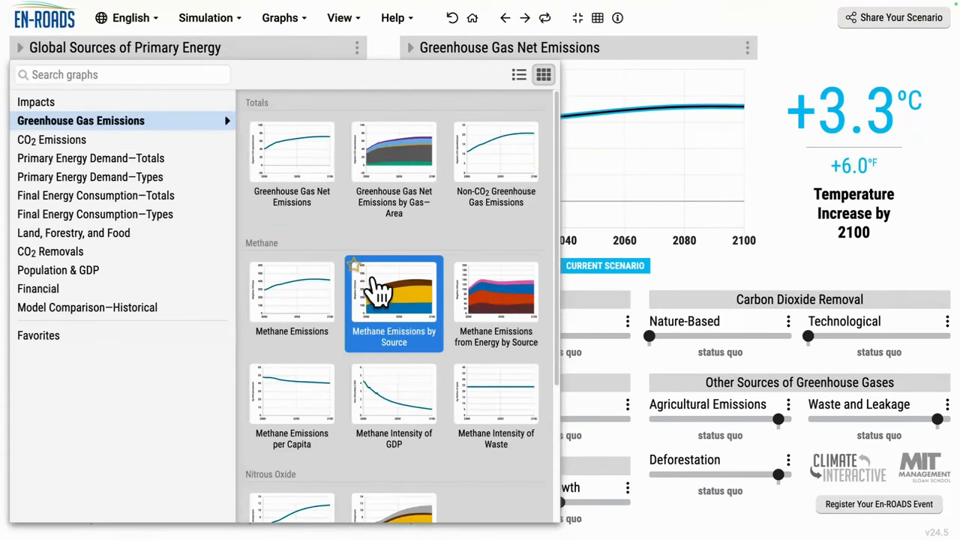
pyautogui.click(378, 289)
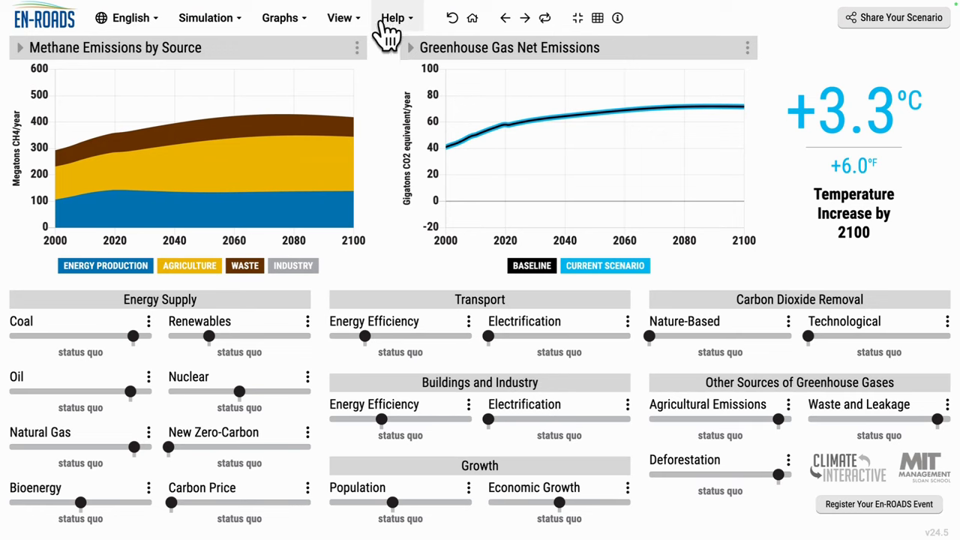
# Examine the Methane Emissions by Source graph in an enlarged view, then close that view.
pyautogui.click(357, 48)
pyautogui.click(325, 97)
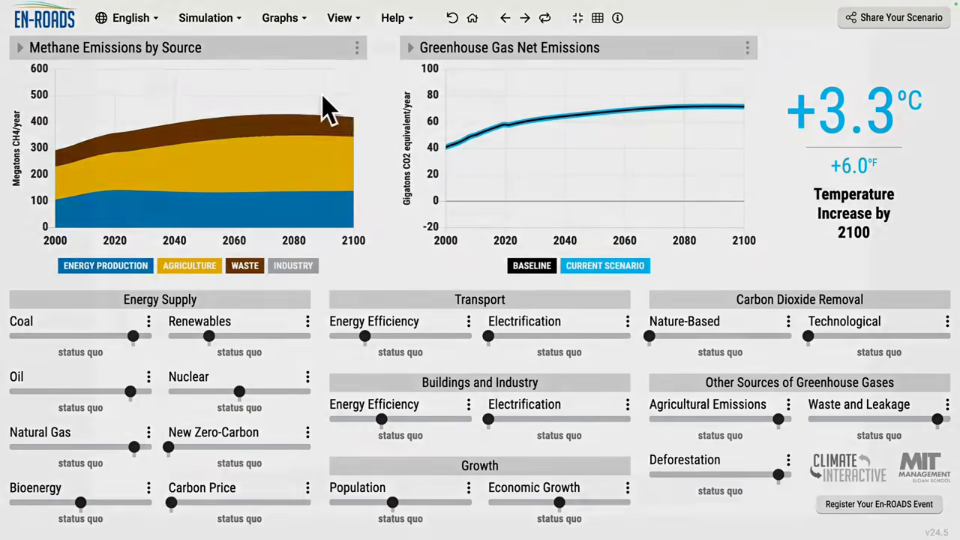
pyautogui.moveTo(380, 262)
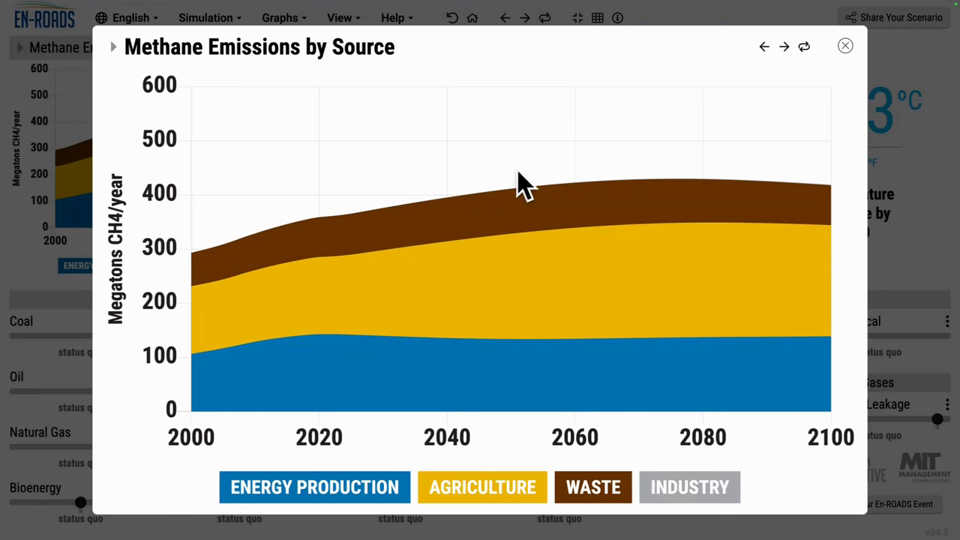
pyautogui.click(845, 47)
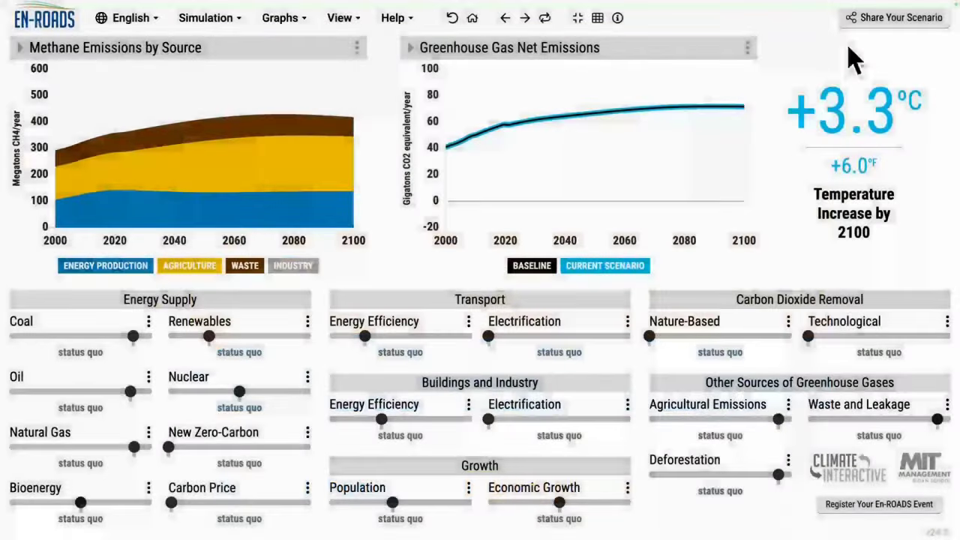
# Set Agricultural Emissions to highly reduced and replay the change several times to compare its effect on the graphs and temperature.
pyautogui.moveTo(840, 109)
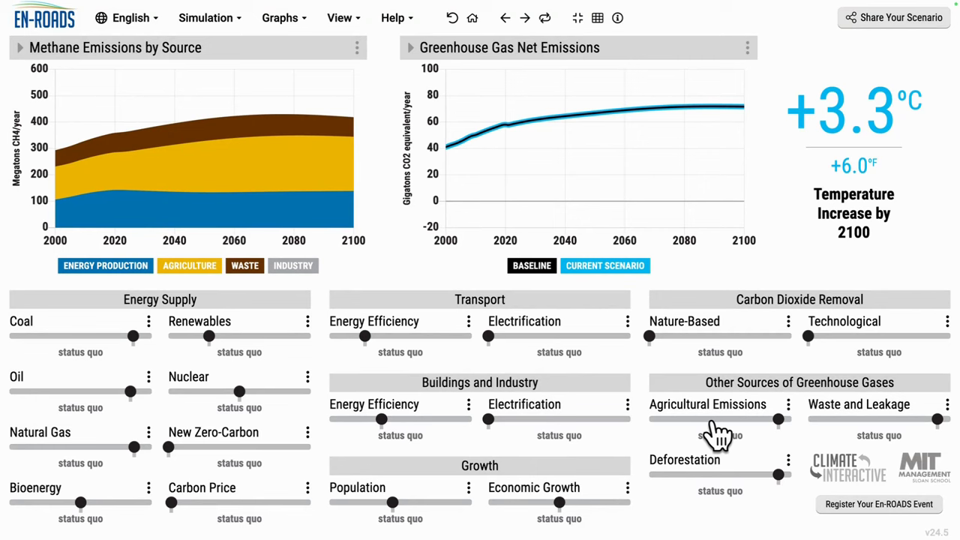
pyautogui.click(670, 419)
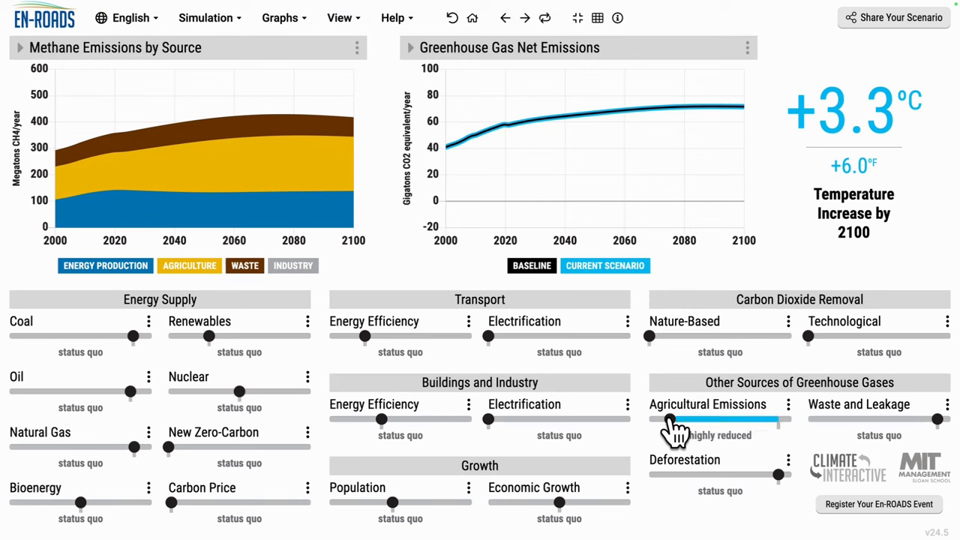
pyautogui.click(548, 21)
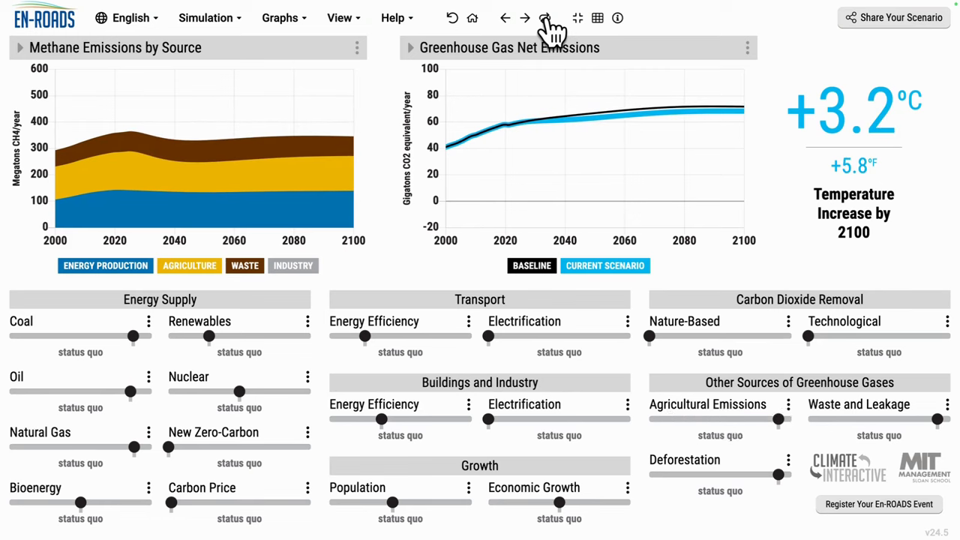
pyautogui.click(549, 21)
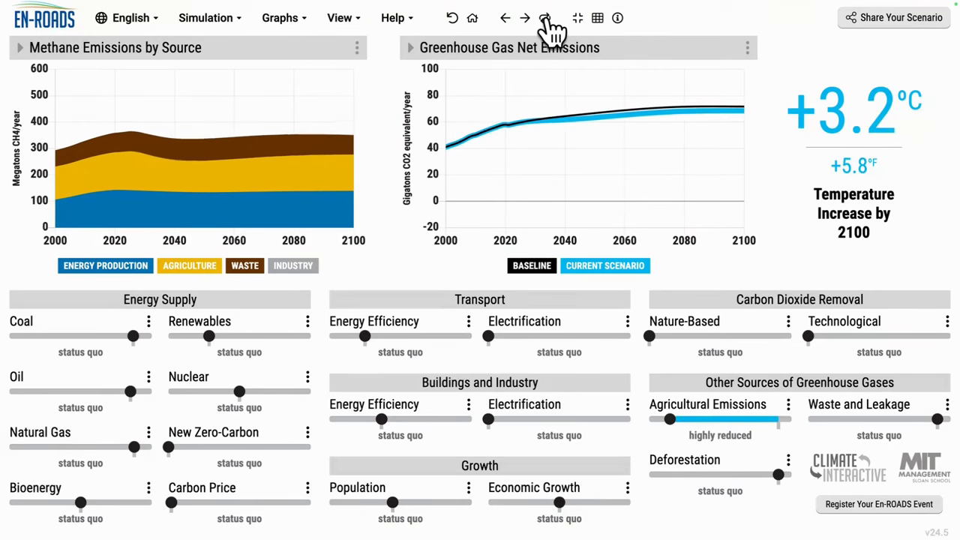
pyautogui.click(549, 21)
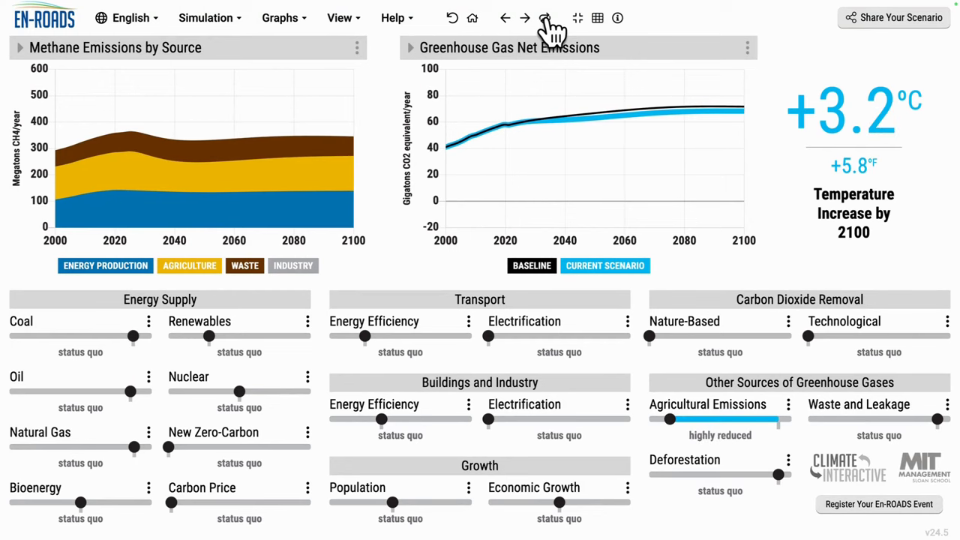
pyautogui.click(548, 21)
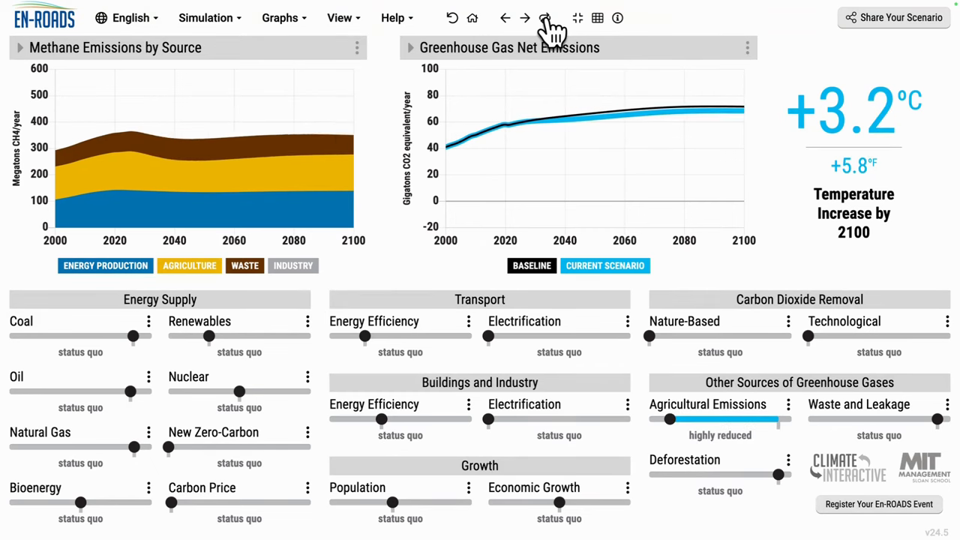
pyautogui.click(548, 21)
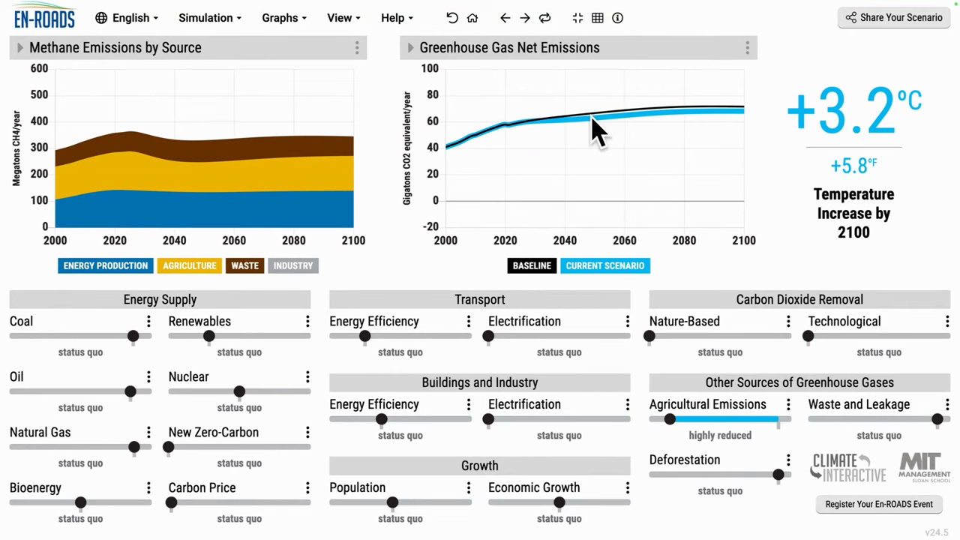
pyautogui.moveTo(863, 142)
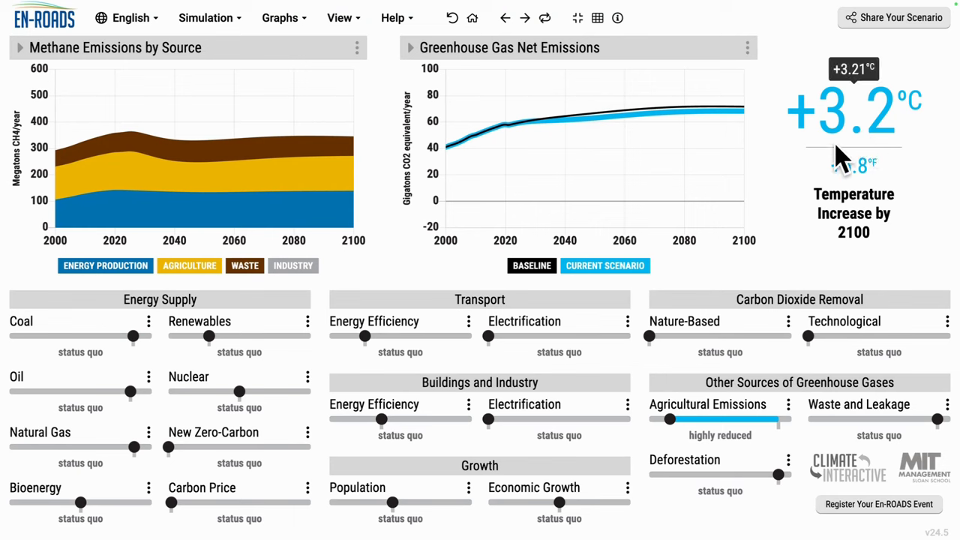
# In the detailed Agricultural Emissions settings, set food from animals to 20% of diet by 2100 and lower food waste.
pyautogui.click(786, 409)
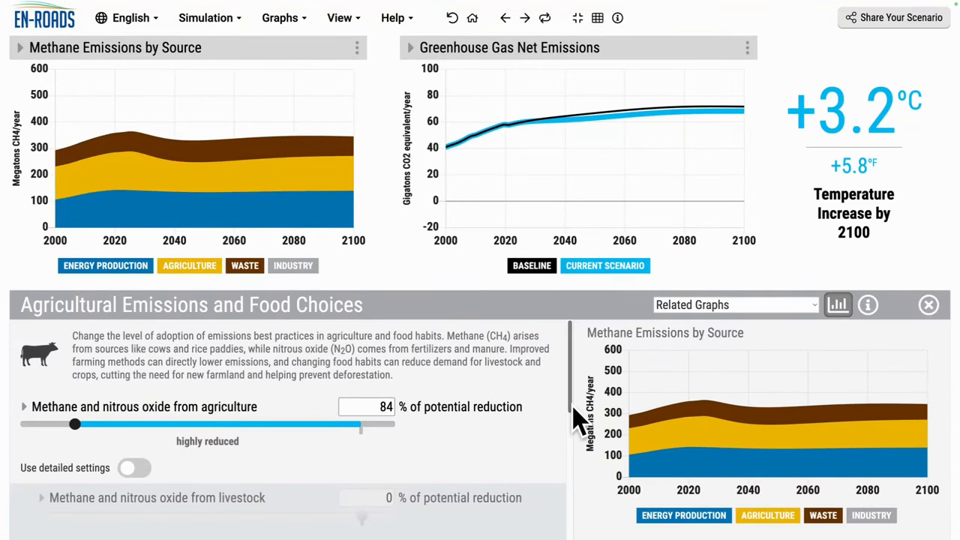
pyautogui.scroll(-1, 459, 429)
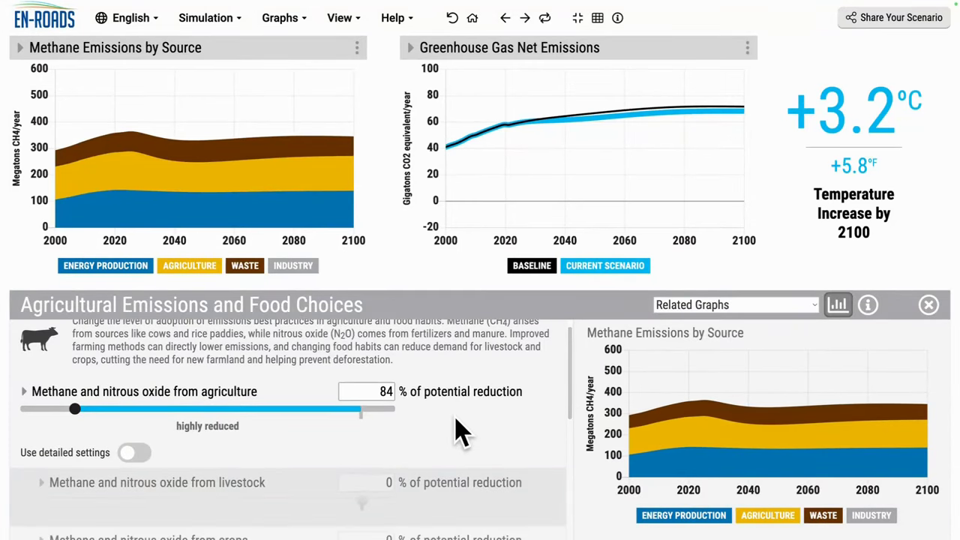
pyautogui.scroll(-5, 459, 429)
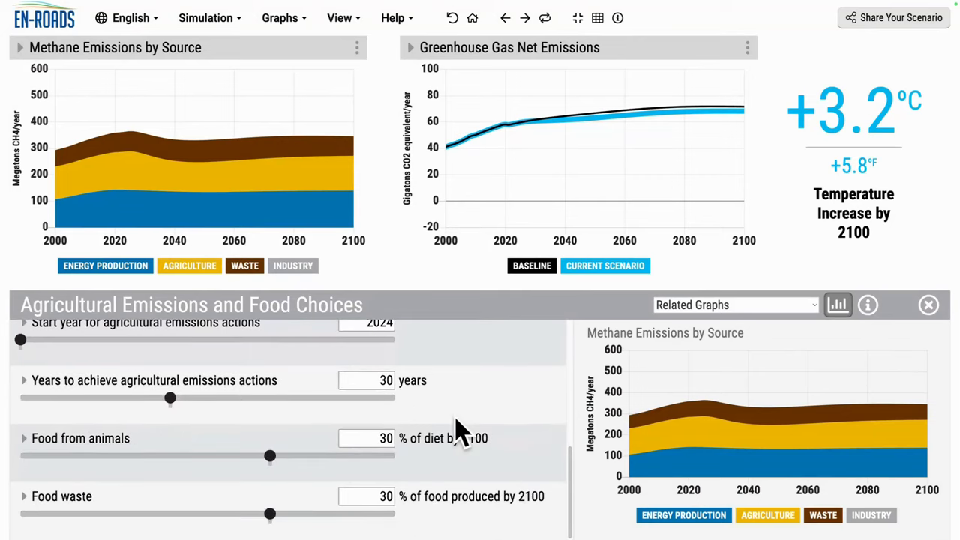
pyautogui.click(141, 456)
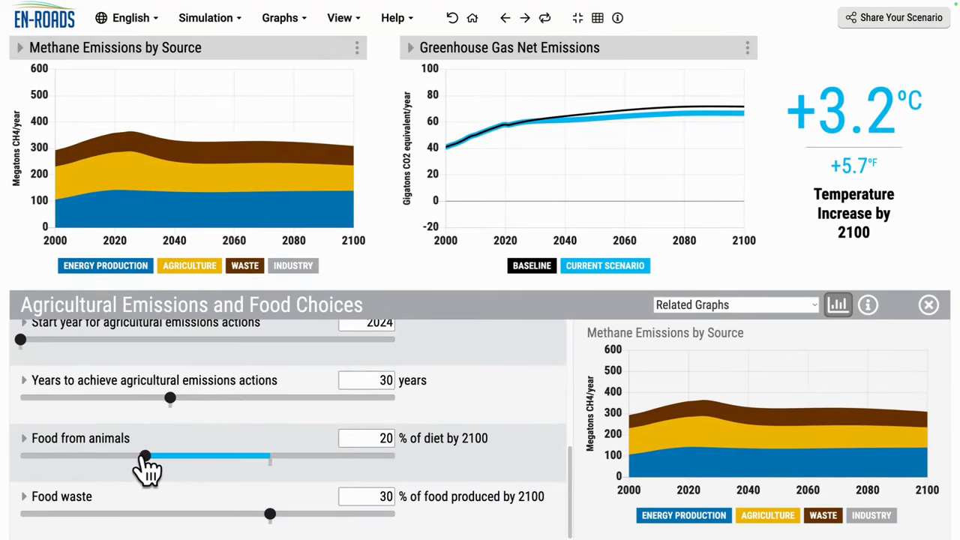
pyautogui.click(144, 514)
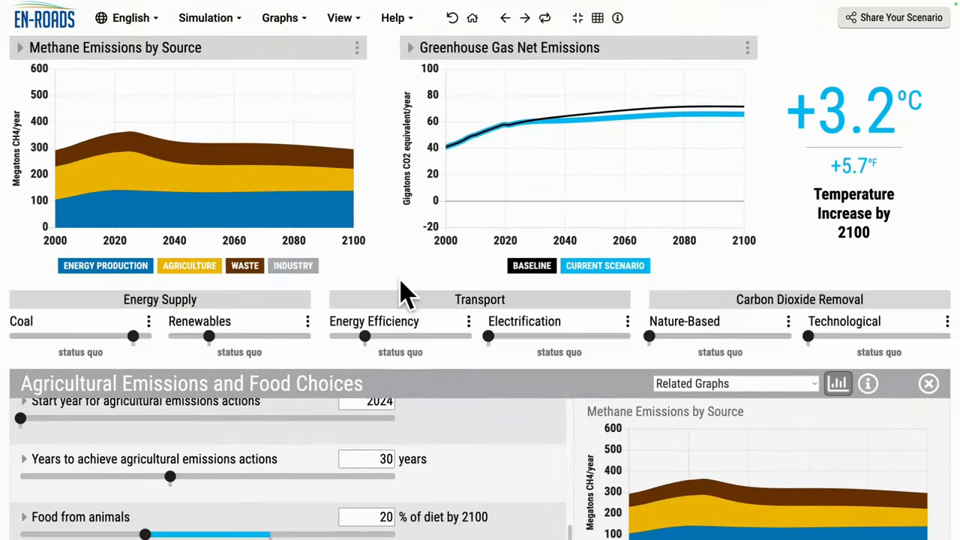
pyautogui.click(403, 285)
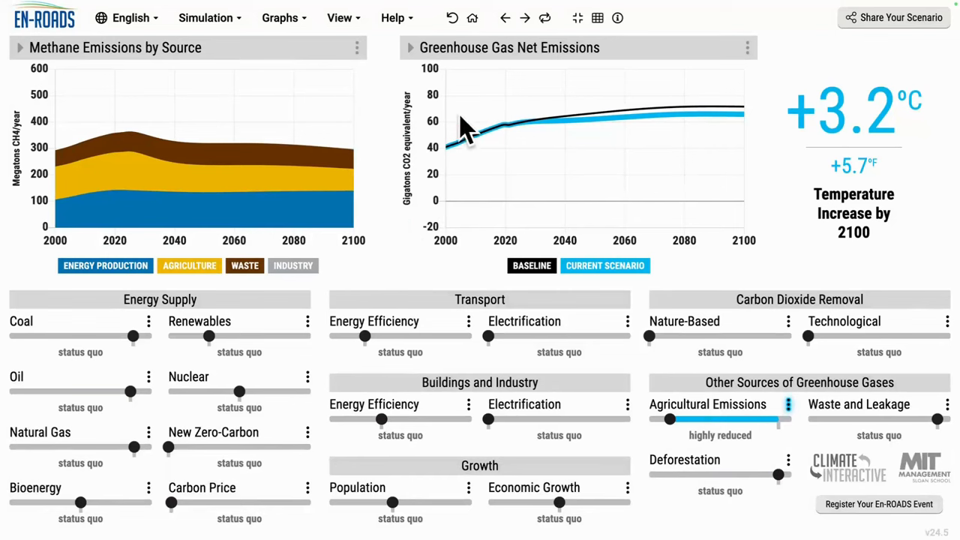
# Reset all policies to the status quo and set Waste and Leakage to highly reduced.
pyautogui.click(454, 21)
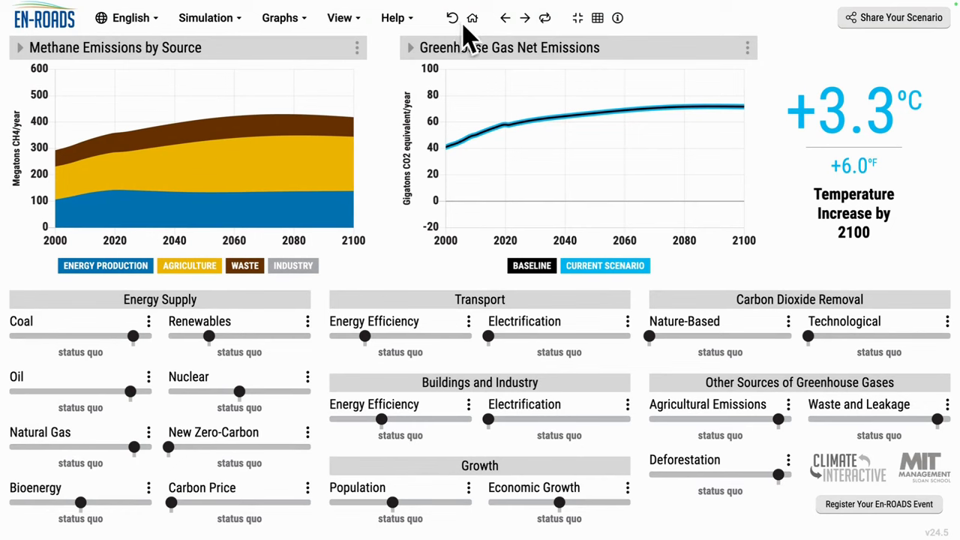
pyautogui.click(834, 420)
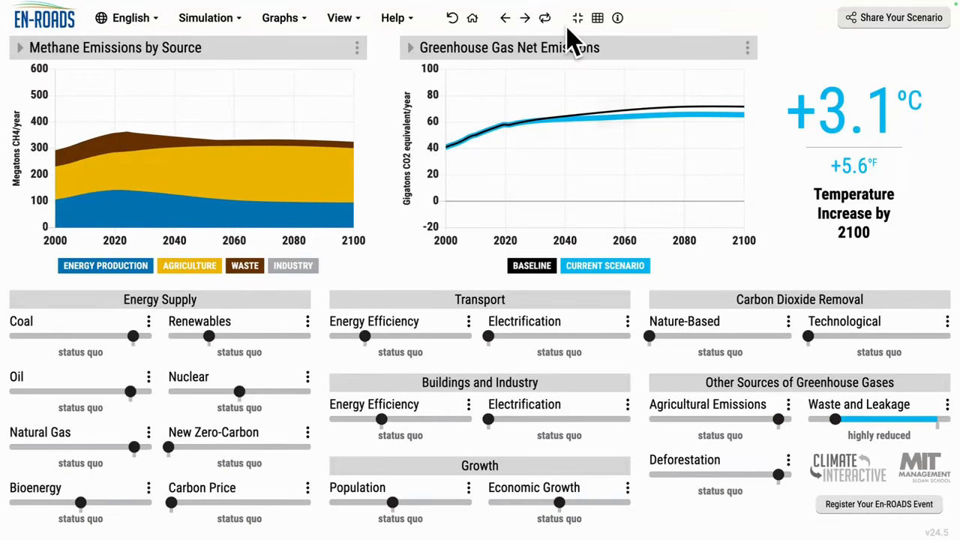
# Replay the Waste and Leakage change repeatedly to compare methane sources, net emissions and temperature with and without it.
pyautogui.click(546, 20)
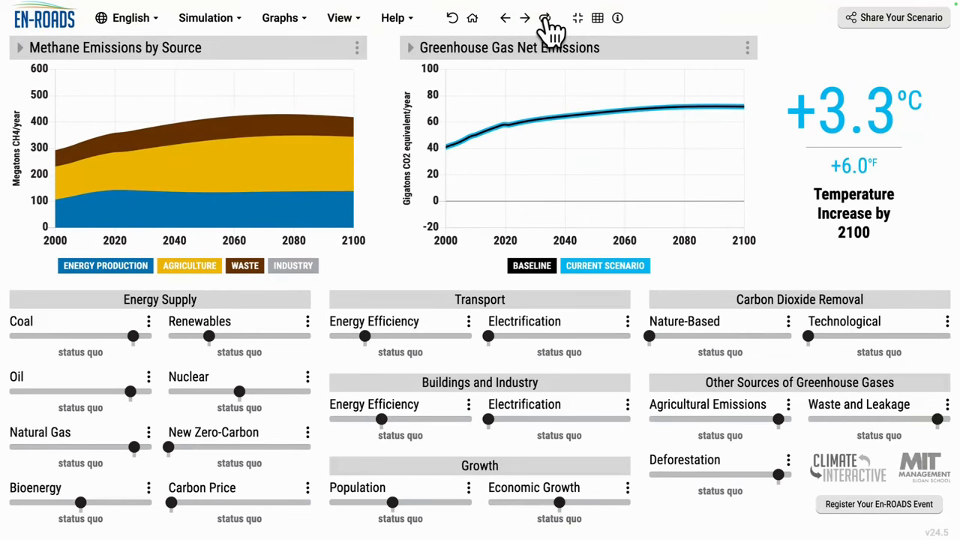
pyautogui.click(546, 19)
pyautogui.click(546, 20)
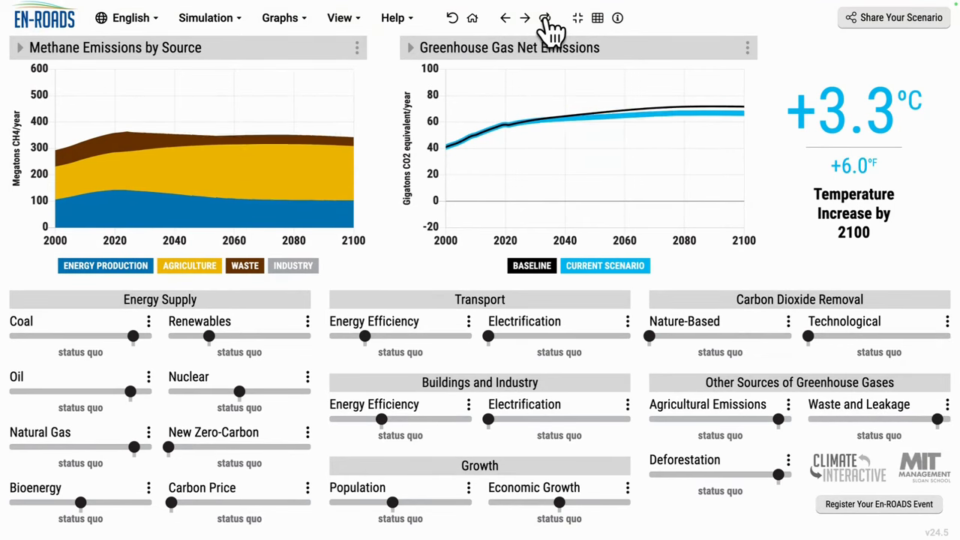
pyautogui.click(546, 20)
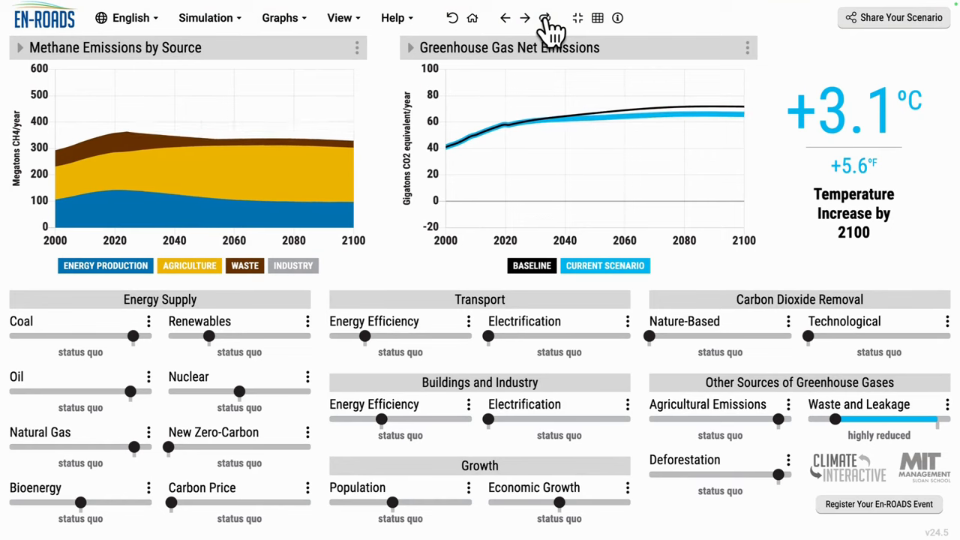
pyautogui.click(547, 20)
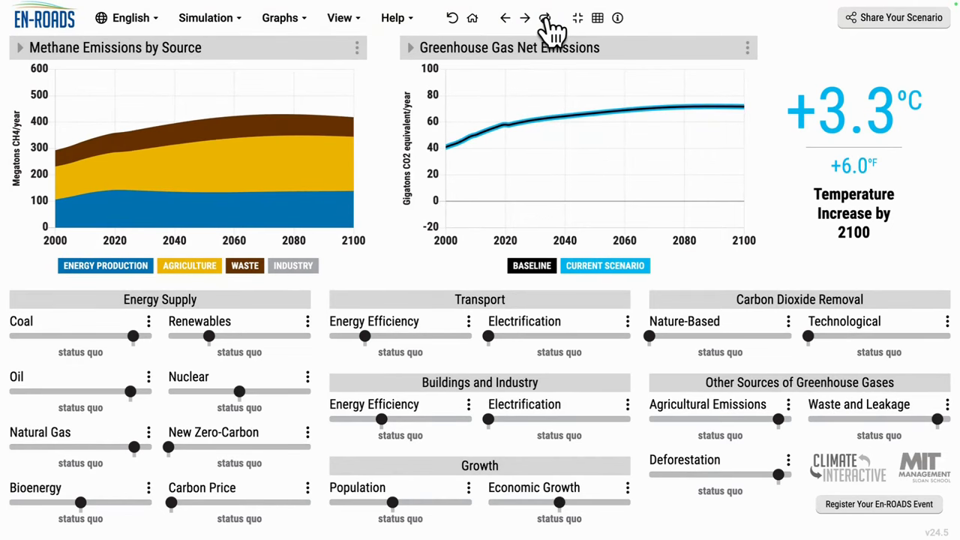
pyautogui.click(546, 19)
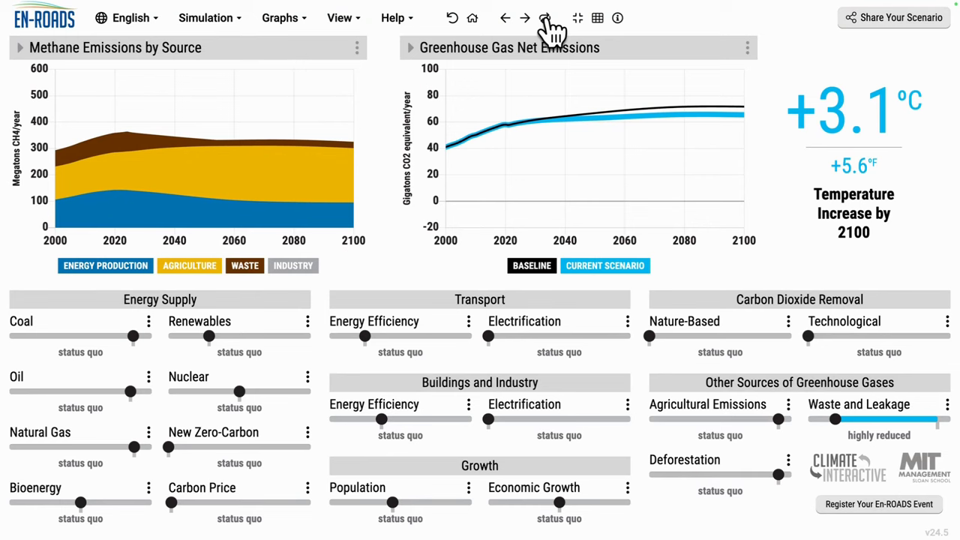
pyautogui.click(546, 20)
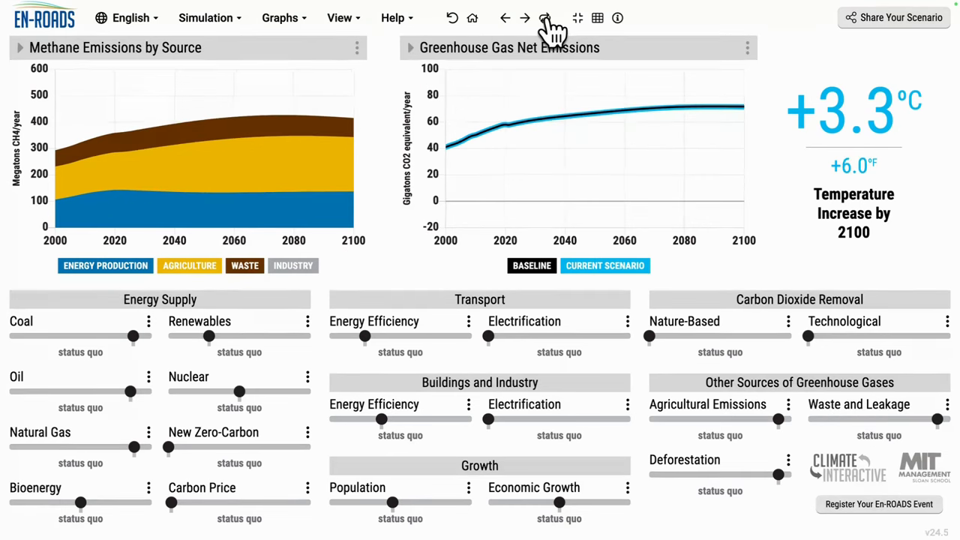
pyautogui.click(546, 19)
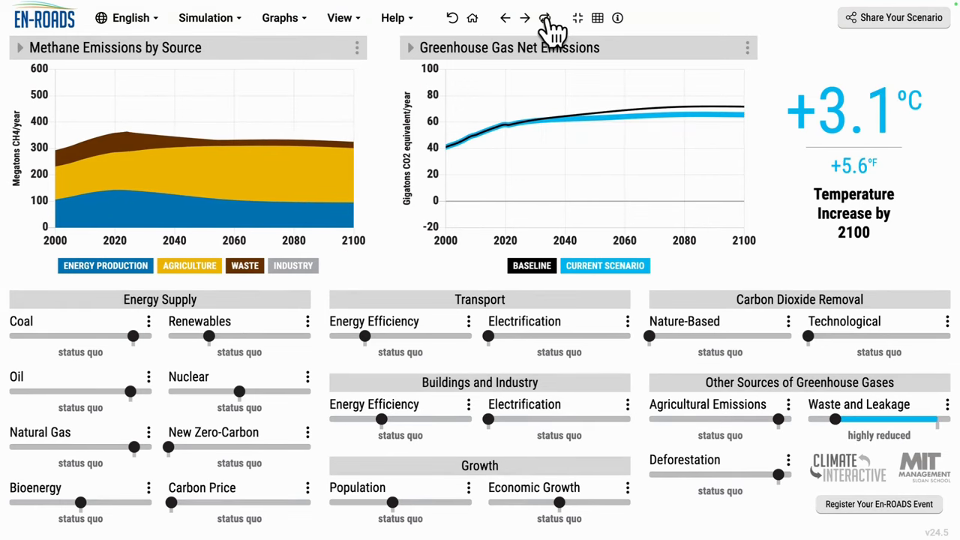
pyautogui.click(546, 20)
pyautogui.click(547, 20)
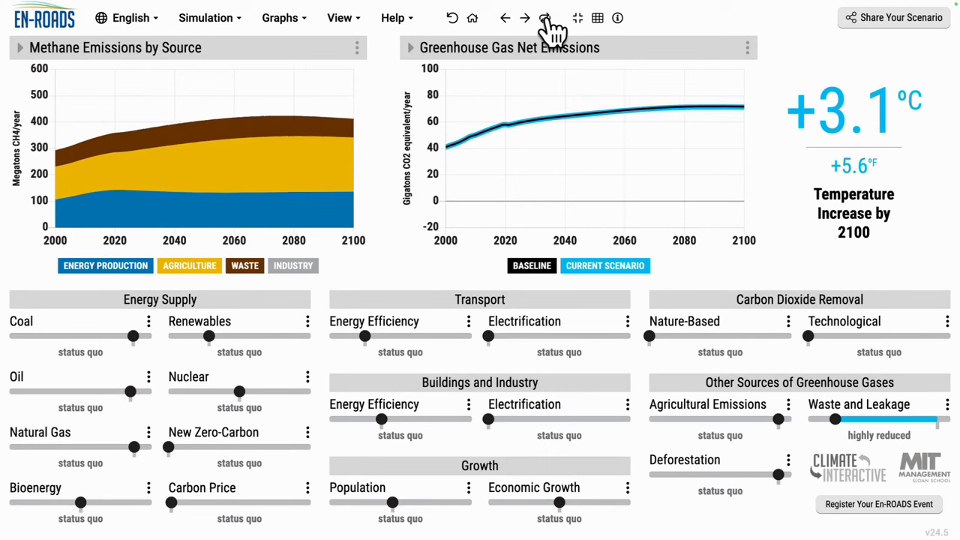
pyautogui.click(546, 20)
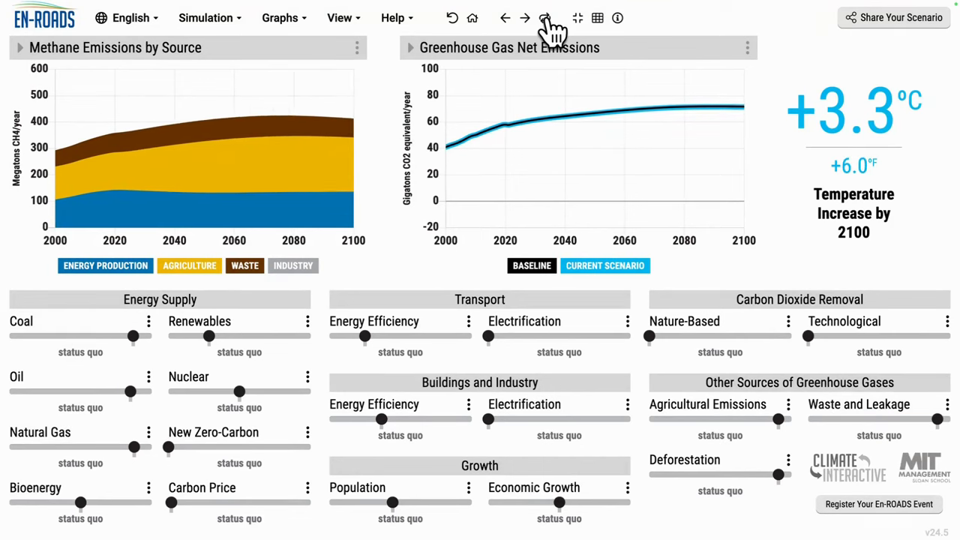
pyautogui.click(550, 23)
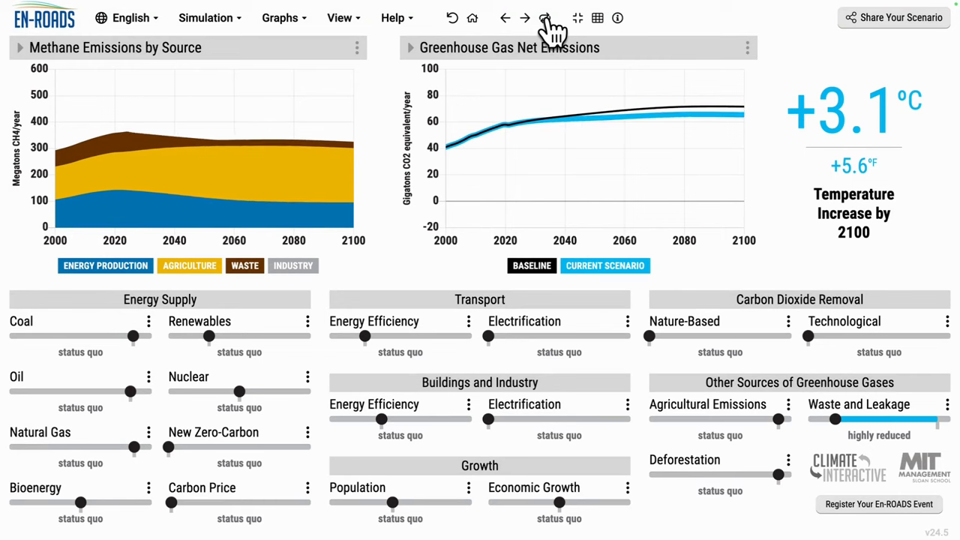
pyautogui.click(548, 21)
pyautogui.click(546, 21)
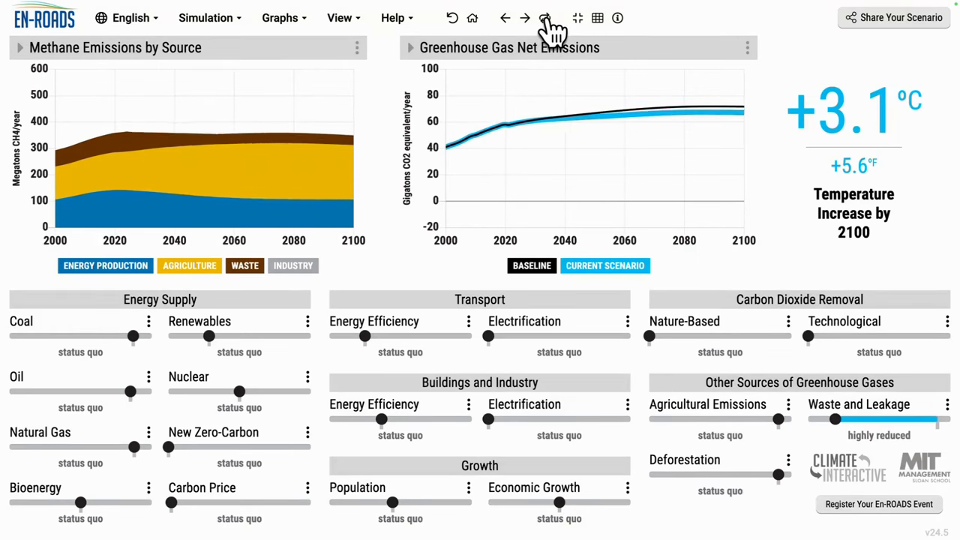
pyautogui.click(547, 21)
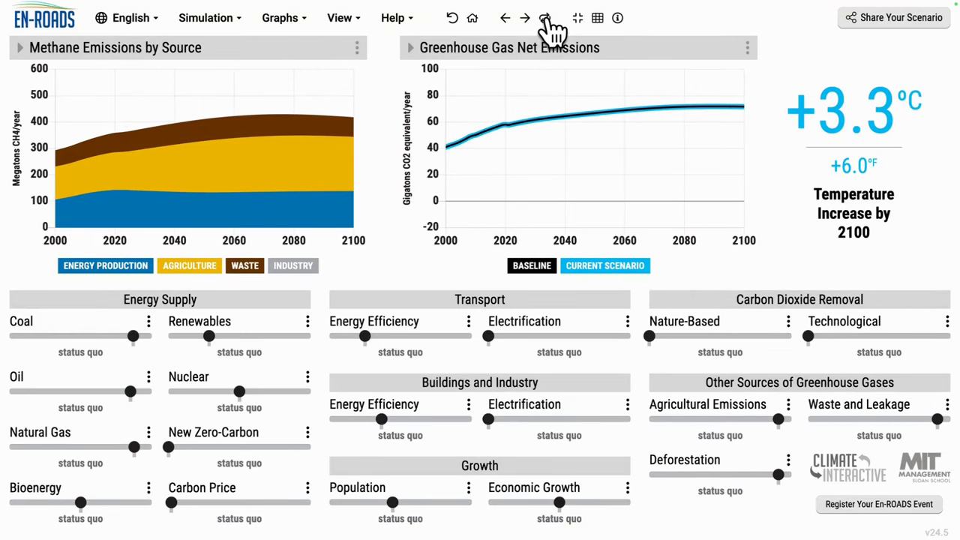
pyautogui.click(546, 21)
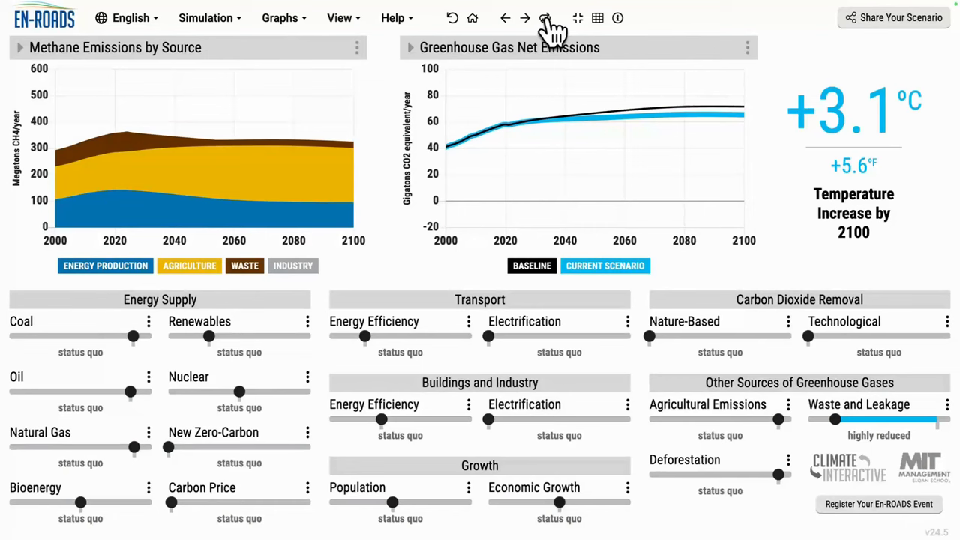
# Keep replaying the last Waste and Leakage reduction to compare the methane, net emissions and temperature outcomes against the baseline.
pyautogui.click(547, 21)
pyautogui.click(547, 21)
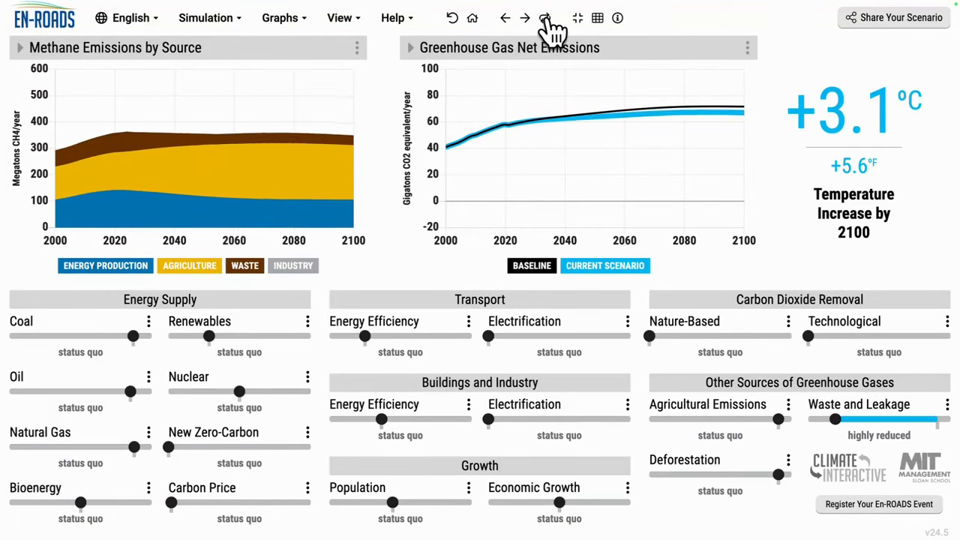
pyautogui.click(548, 21)
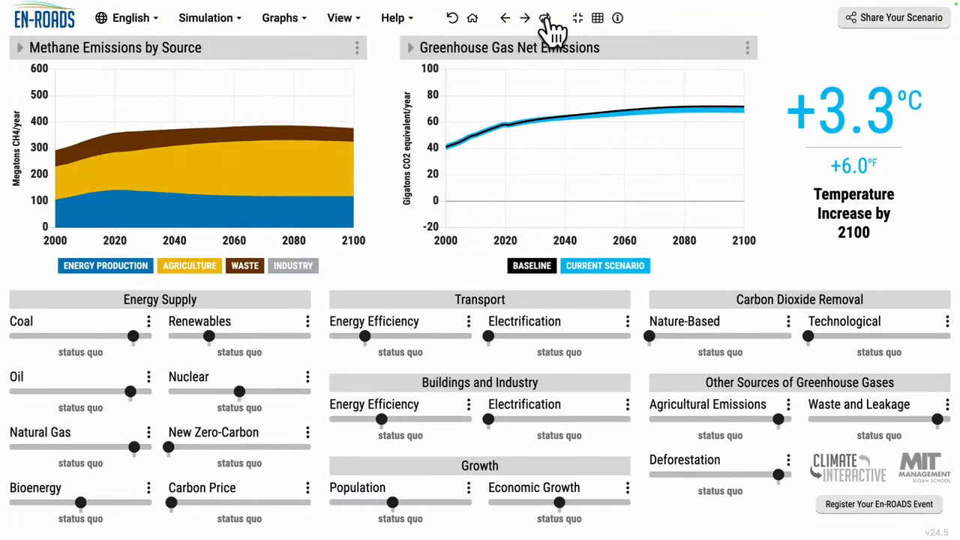
pyautogui.click(548, 21)
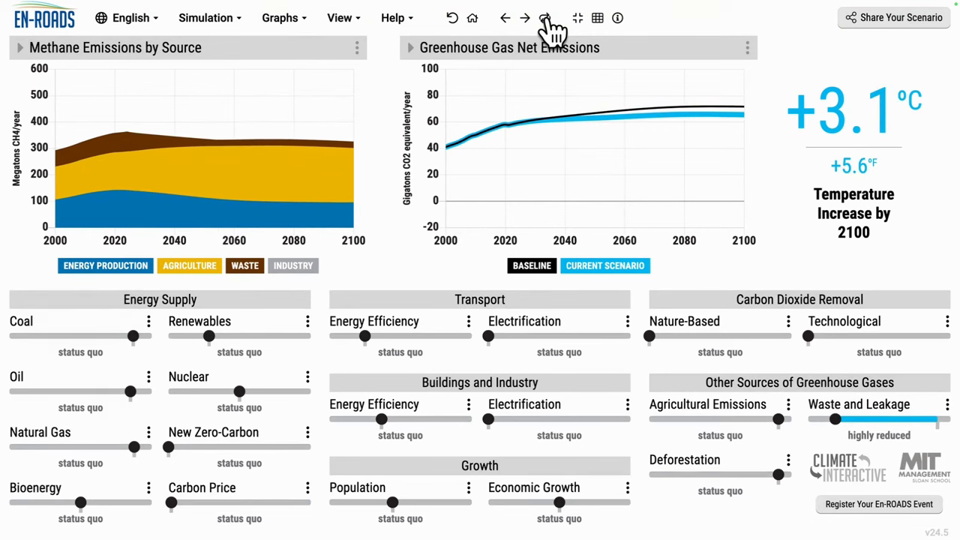
pyautogui.click(546, 21)
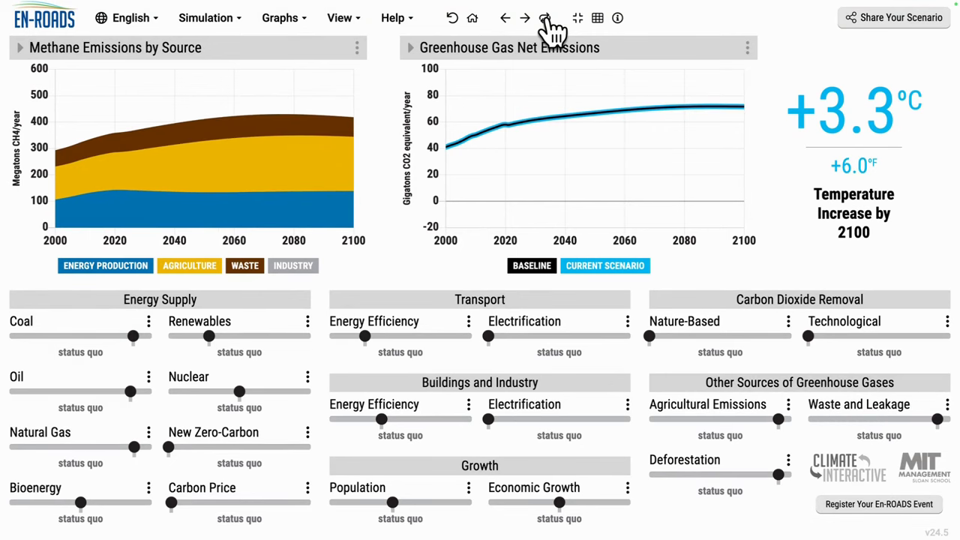
pyautogui.click(547, 21)
pyautogui.click(546, 21)
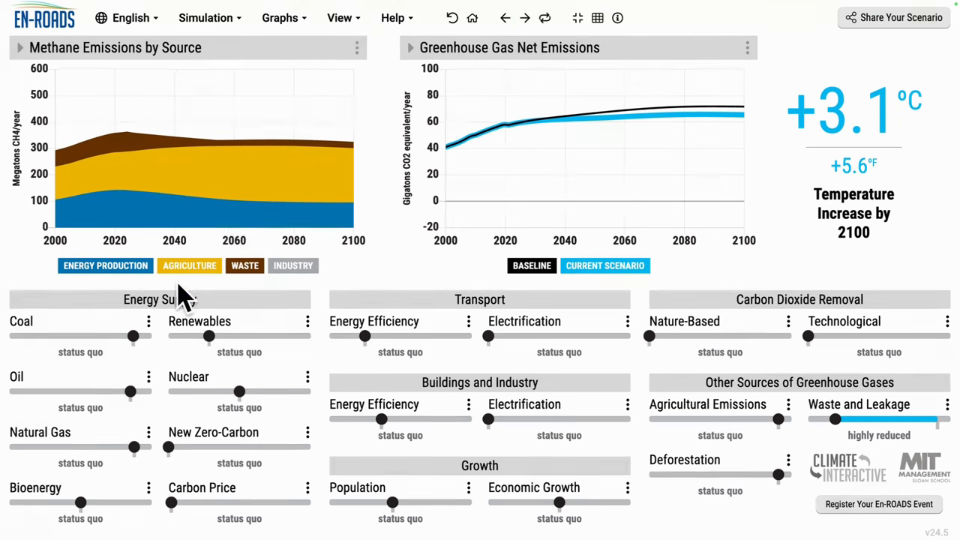
# Set Coal, Oil and Natural Gas to very highly taxed and Bioenergy to highly taxed.
pyautogui.click(46, 336)
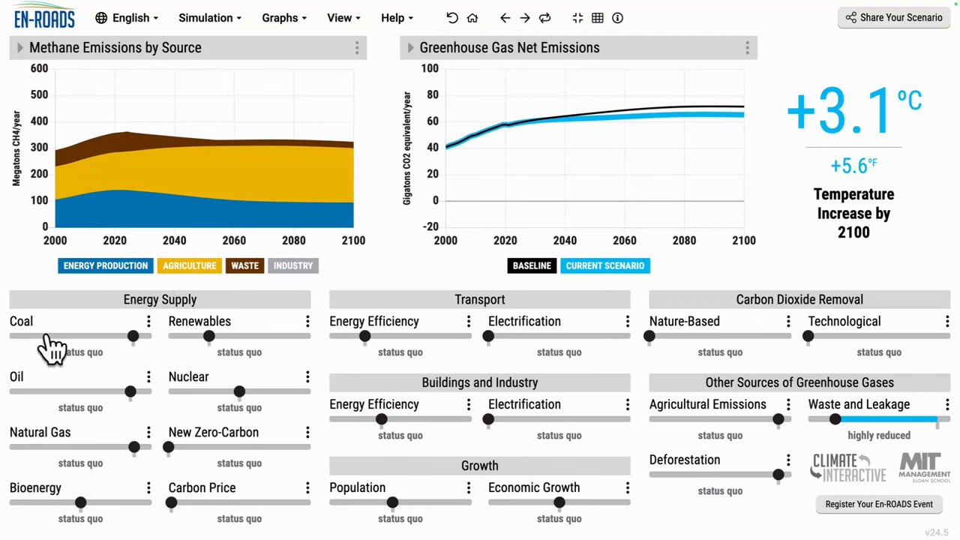
pyautogui.click(42, 391)
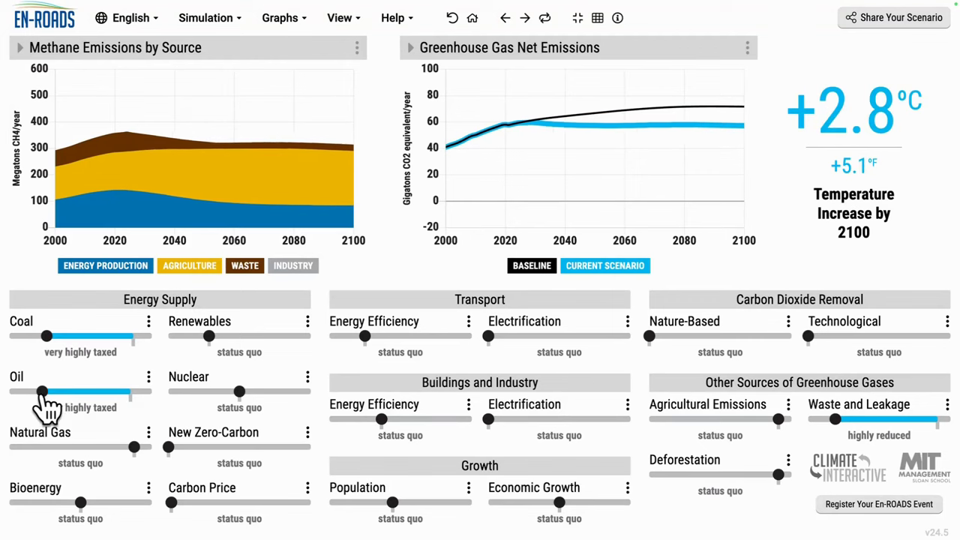
pyautogui.click(44, 447)
pyautogui.click(31, 503)
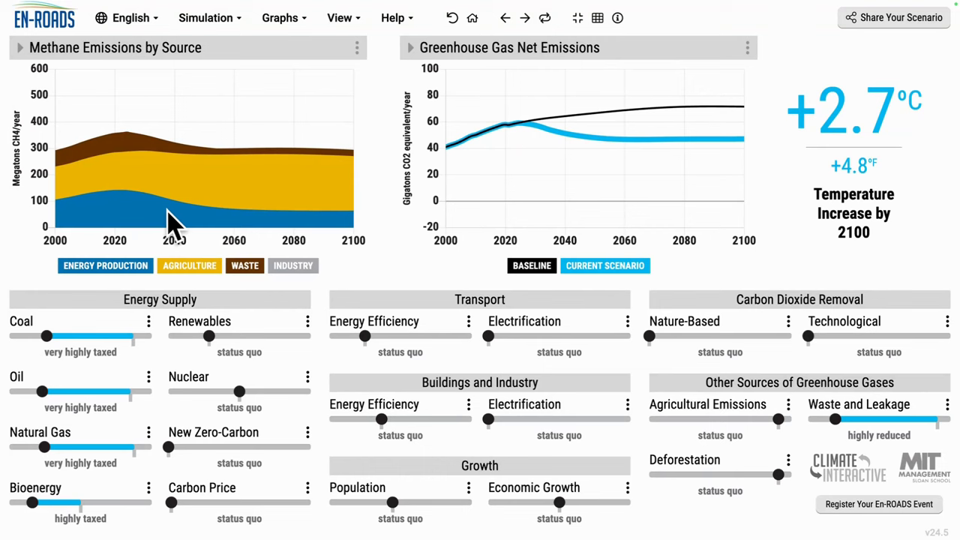
# Reduce Agricultural Emissions to 88% of potential reduction, with food from animals at 25% of diet and food waste at 25% of food produced by 2100.
pyautogui.click(664, 420)
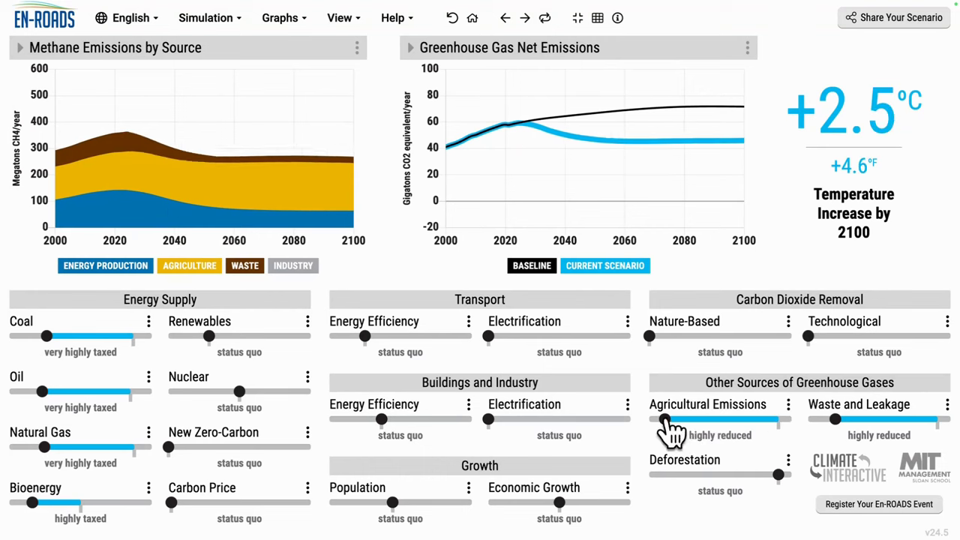
pyautogui.click(788, 405)
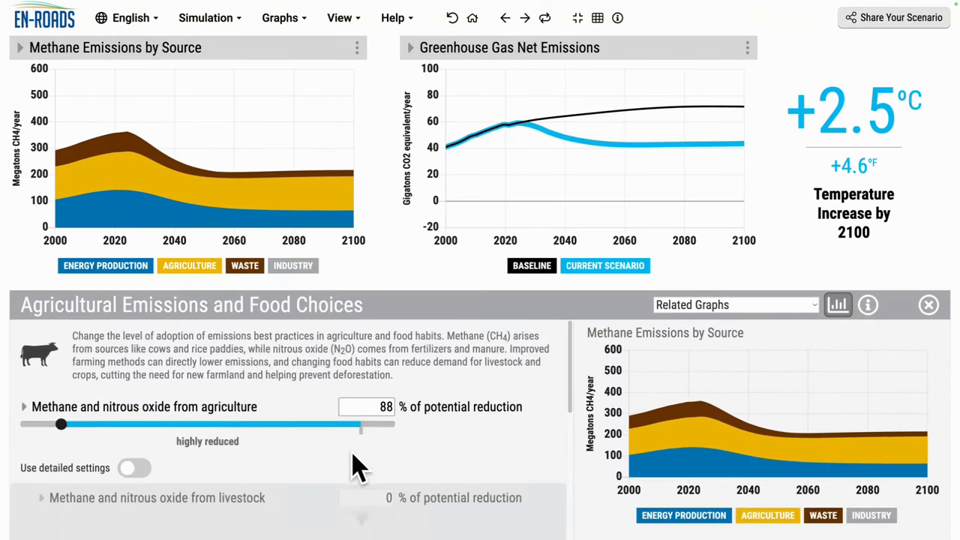
pyautogui.scroll(-5, 358, 469)
pyautogui.click(208, 456)
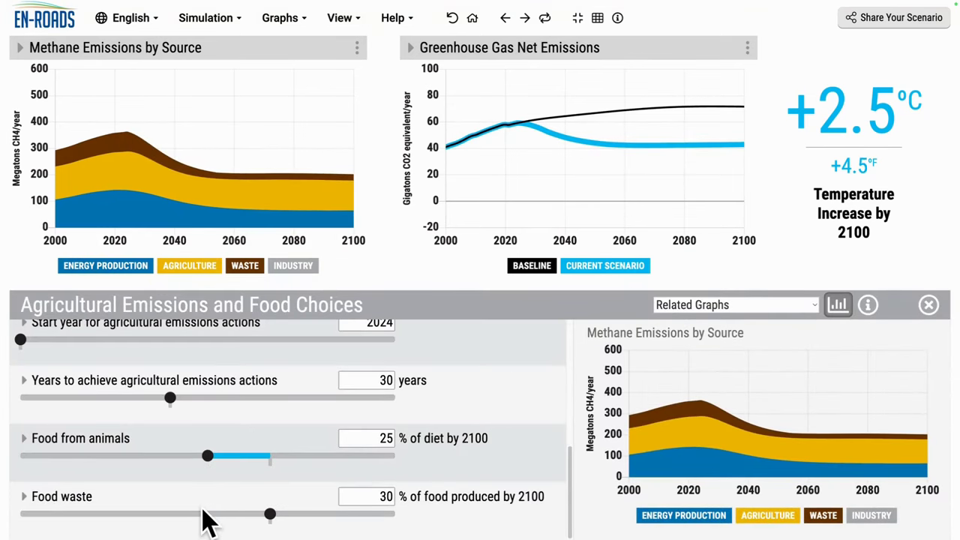
pyautogui.click(206, 514)
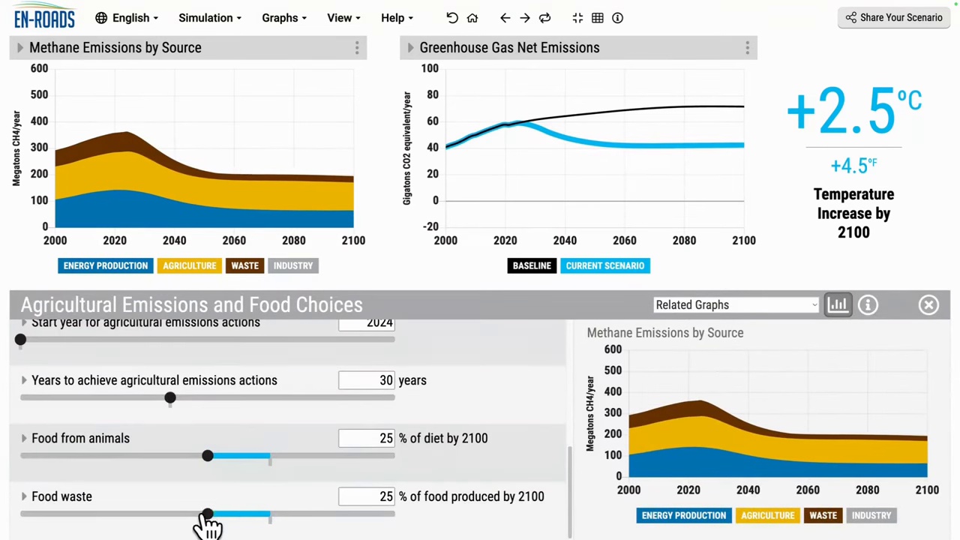
pyautogui.click(414, 279)
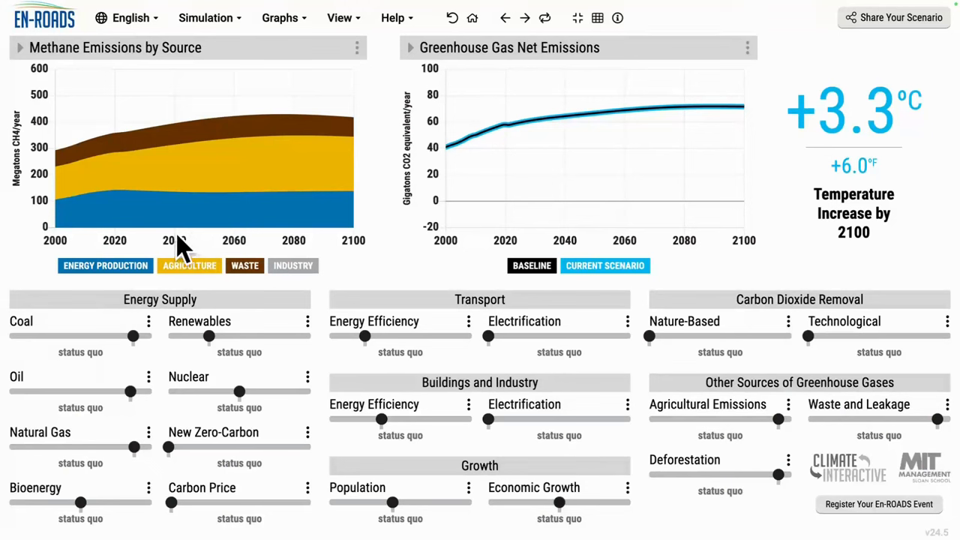
# Replace the Greenhouse Gas Net Emissions graph with Methane Emissions from Energy by Source and examine its breakdown.
pyautogui.click(518, 48)
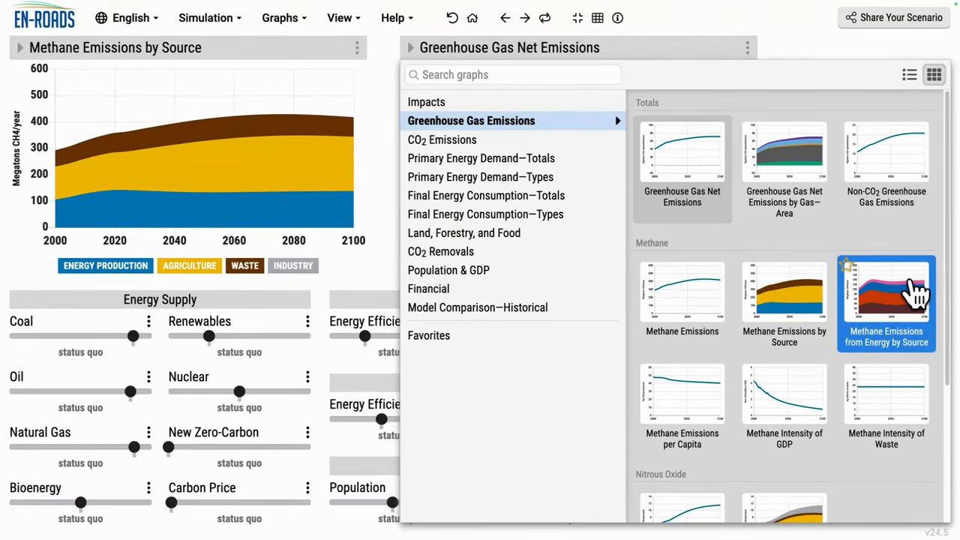
pyautogui.click(911, 294)
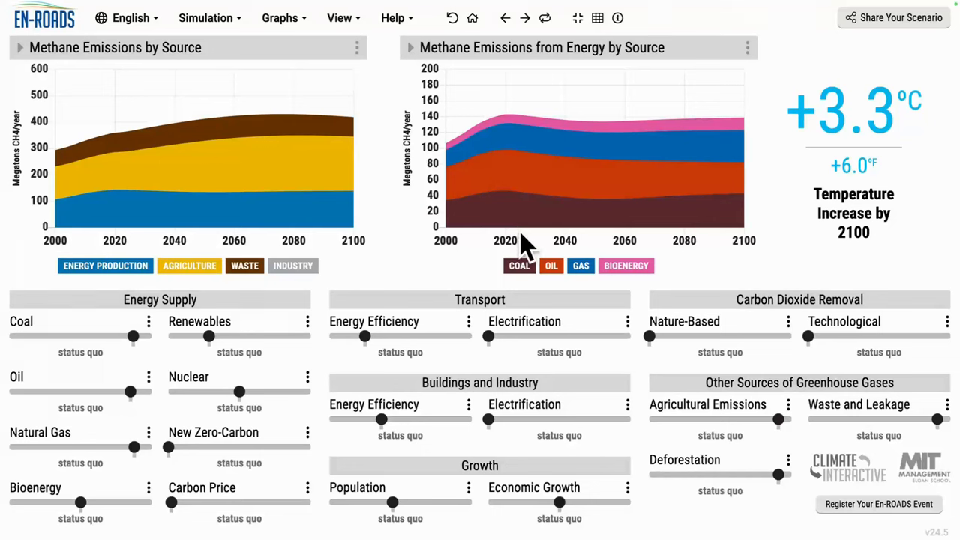
pyautogui.moveTo(515, 133)
# Replace the Methane Emissions by Source graph with Primary Energy from Fossil Fuels, and the energy methane graph with Methane Intensity of Primary Energy.
pyautogui.click(216, 53)
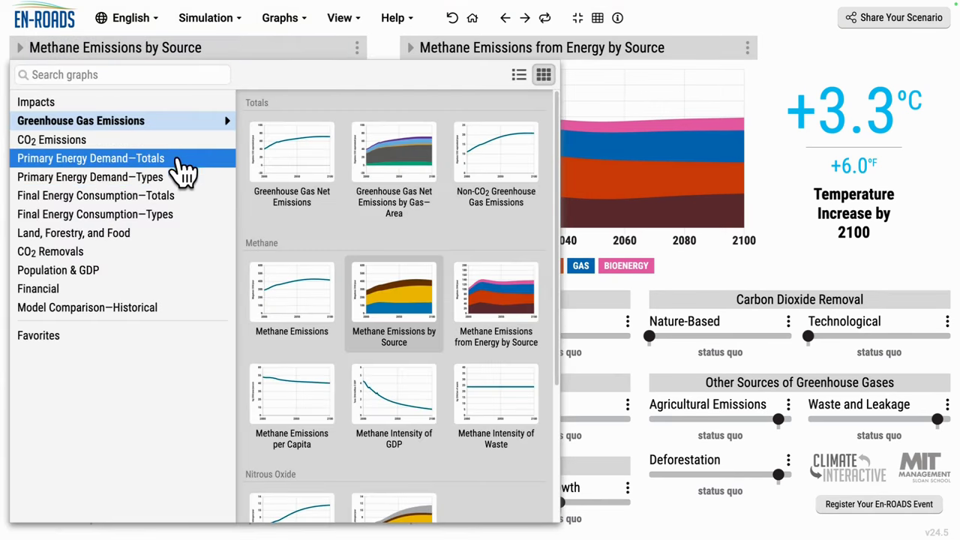
pyautogui.click(187, 159)
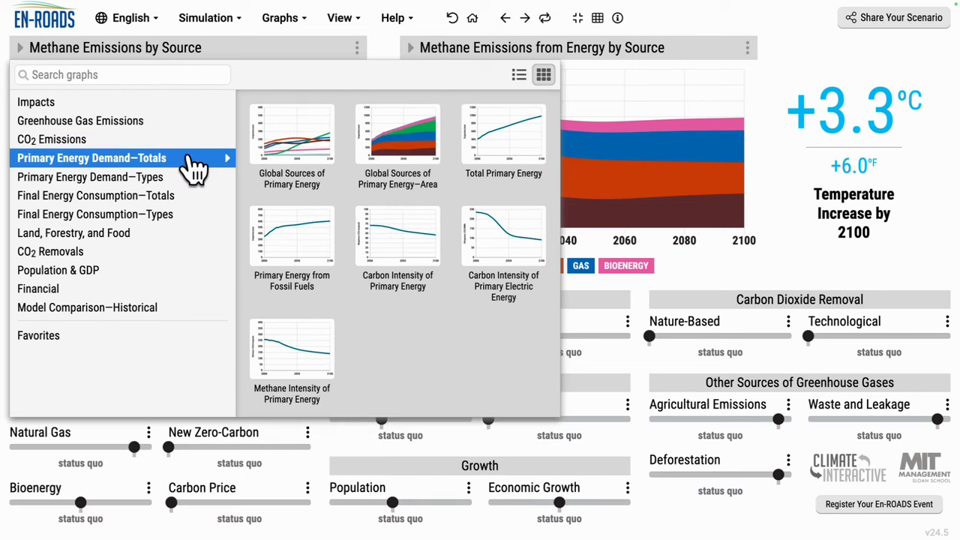
pyautogui.click(293, 264)
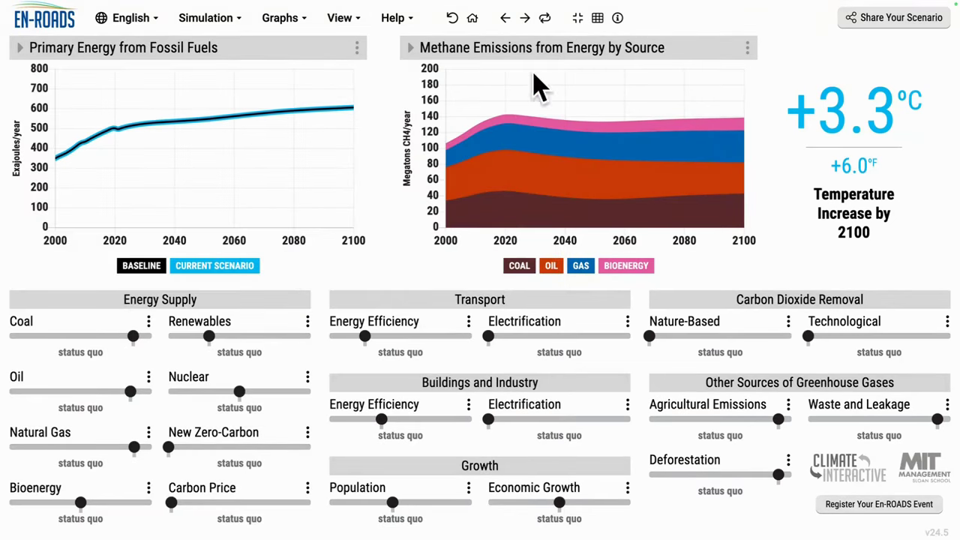
pyautogui.click(552, 53)
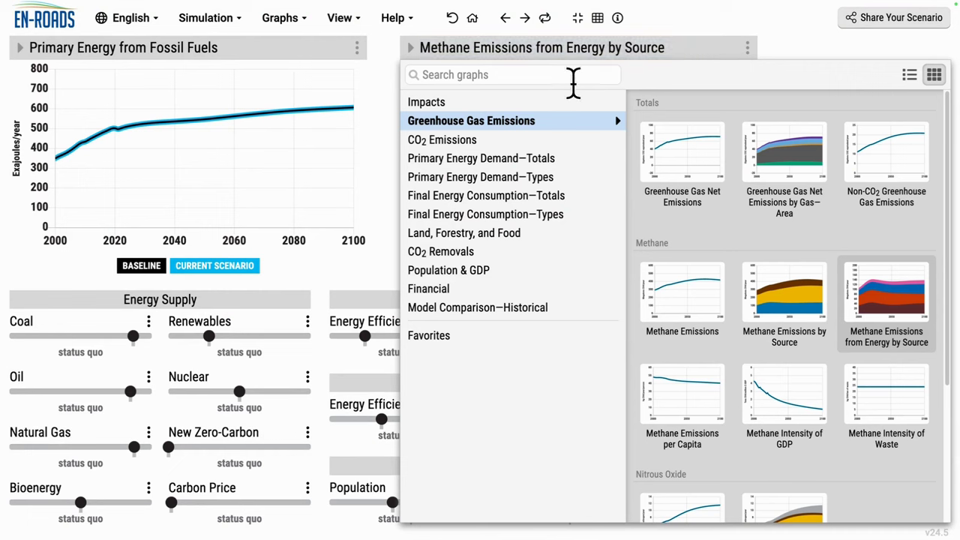
pyautogui.click(556, 159)
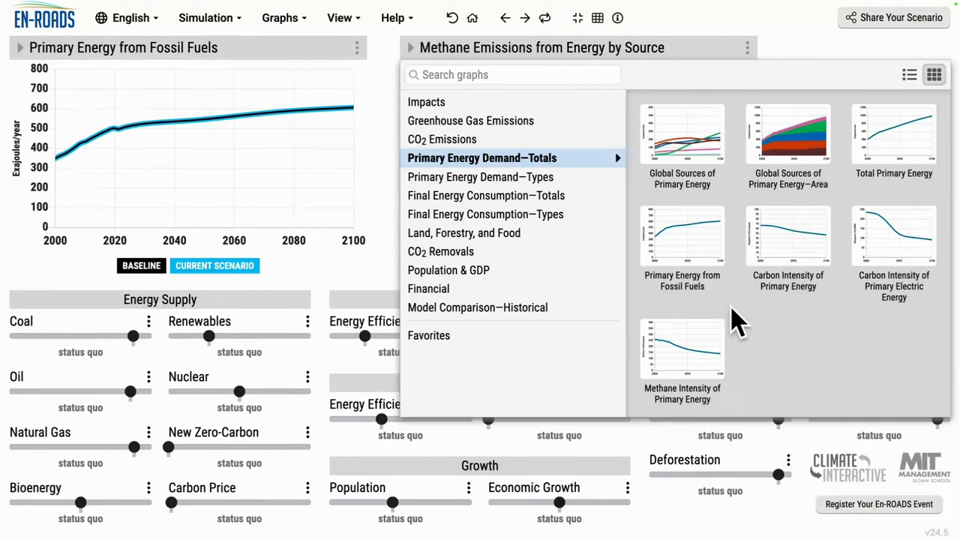
pyautogui.click(684, 347)
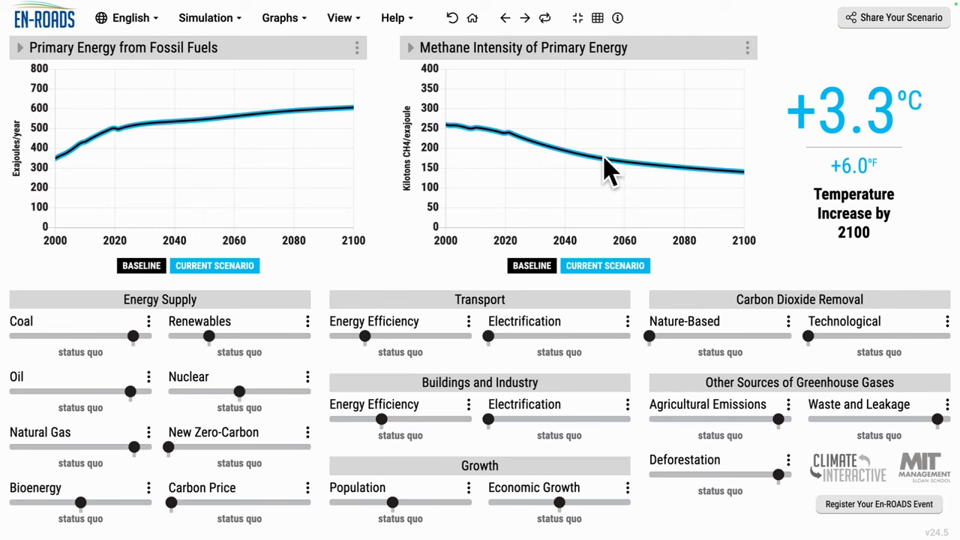
# Enable detailed settings for Waste and Leakage and set methane leakage from energy systems to 82% of potential reduction.
pyautogui.click(947, 408)
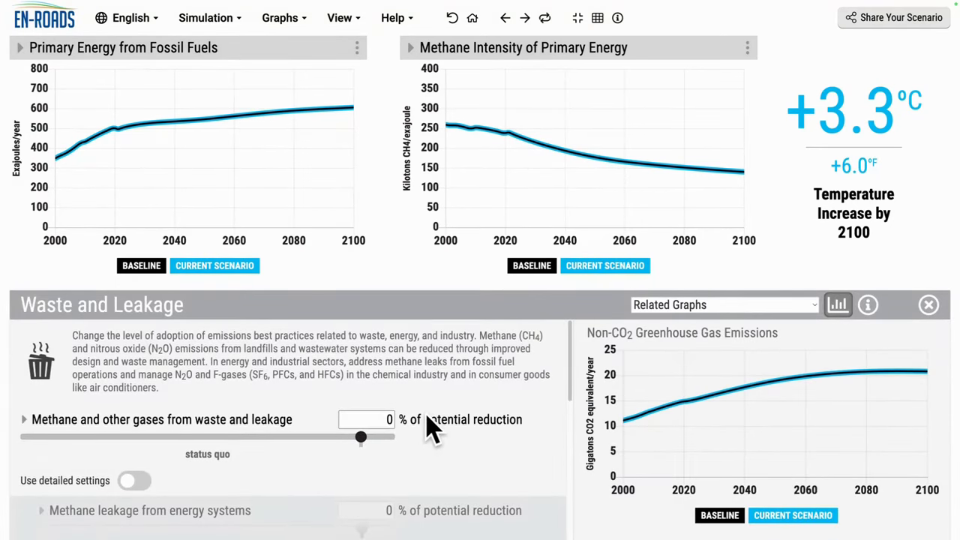
pyautogui.scroll(-1, 430, 426)
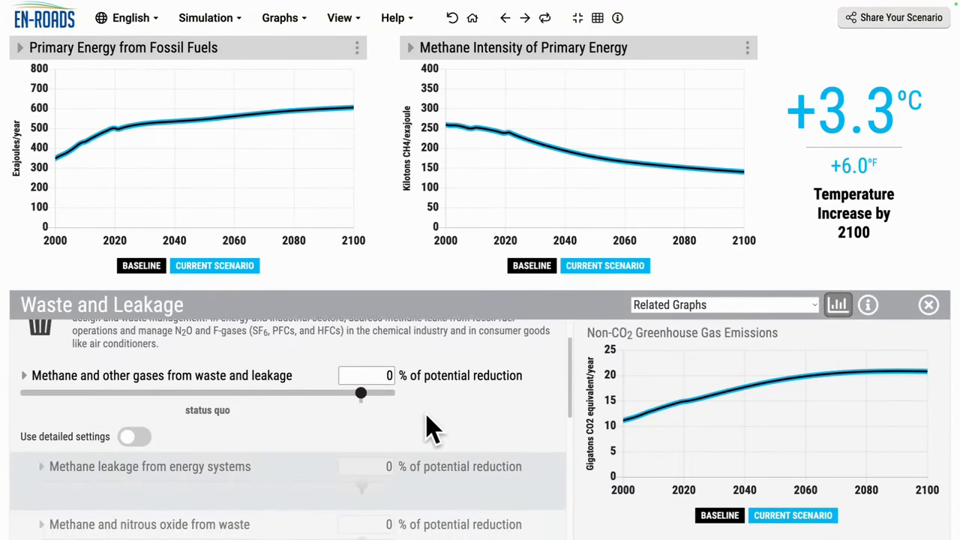
pyautogui.click(141, 422)
pyautogui.scroll(-2, 146, 428)
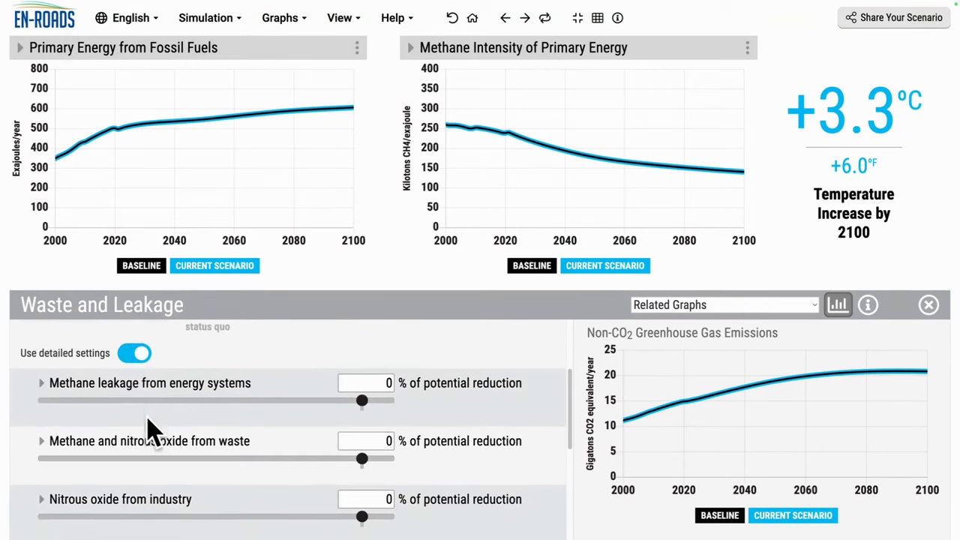
pyautogui.click(96, 387)
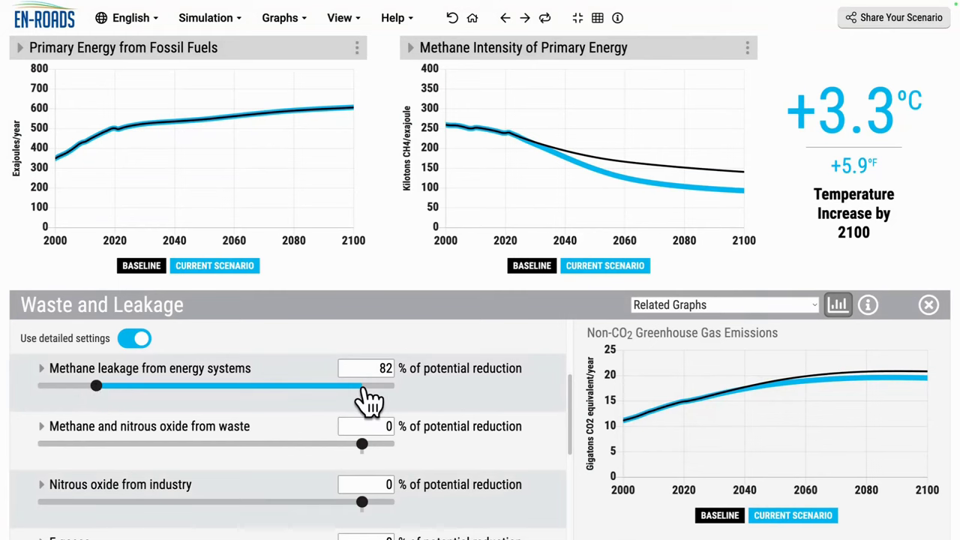
# Replay the energy systems leakage reduction to compare its effect on methane intensity, then close the Waste and Leakage details.
pyautogui.click(545, 19)
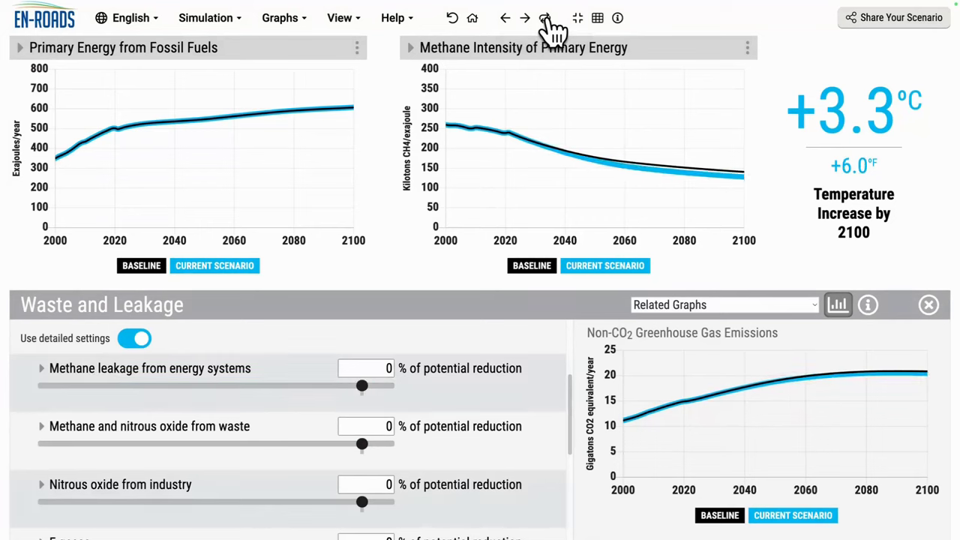
pyautogui.click(550, 21)
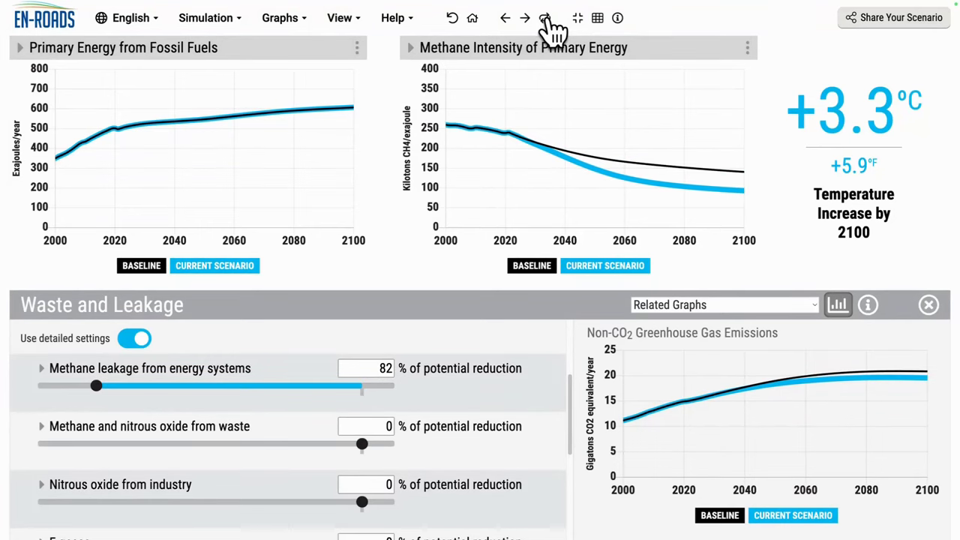
pyautogui.click(550, 21)
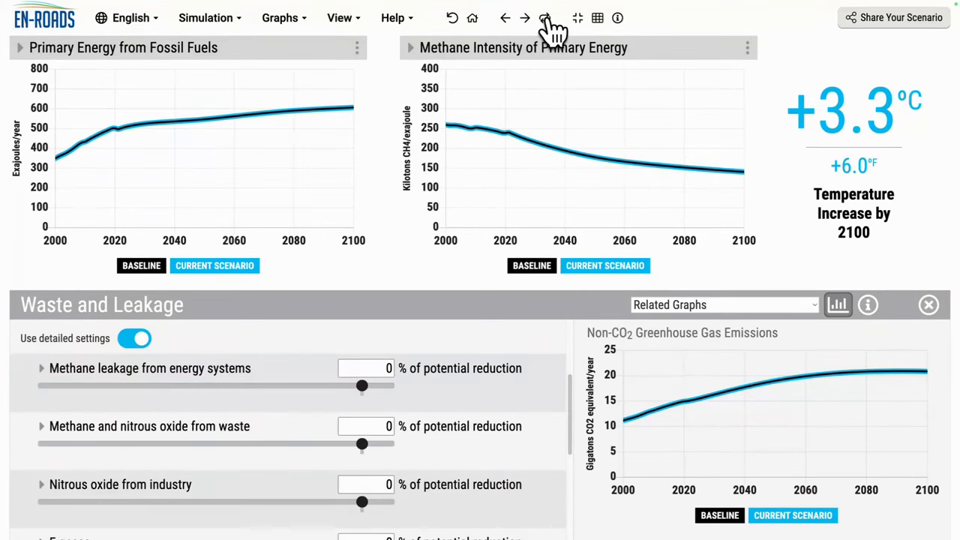
pyautogui.click(550, 21)
pyautogui.click(400, 267)
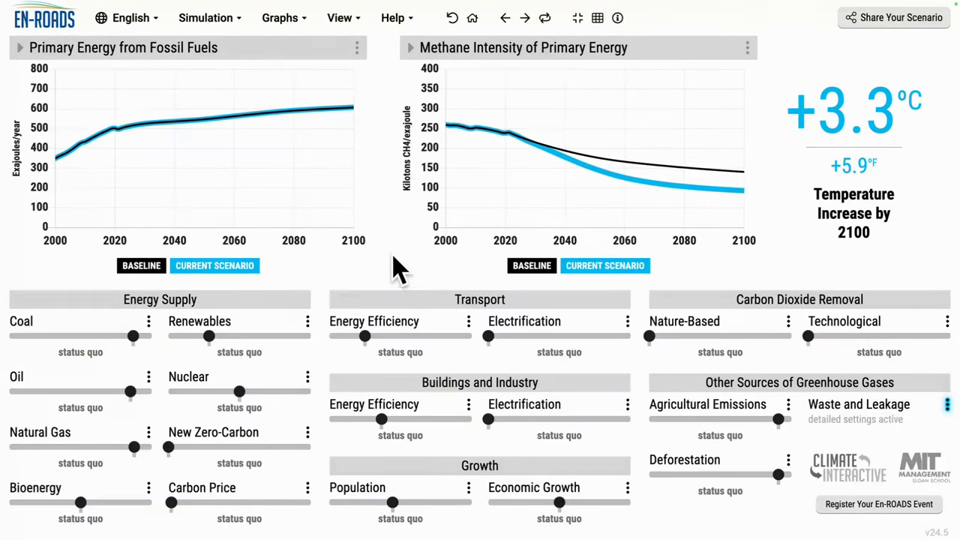
# Set Coal, Oil and Natural Gas to very highly taxed and Renewables to highly subsidized.
pyautogui.moveTo(117, 339); pyautogui.dragTo(88, 349)
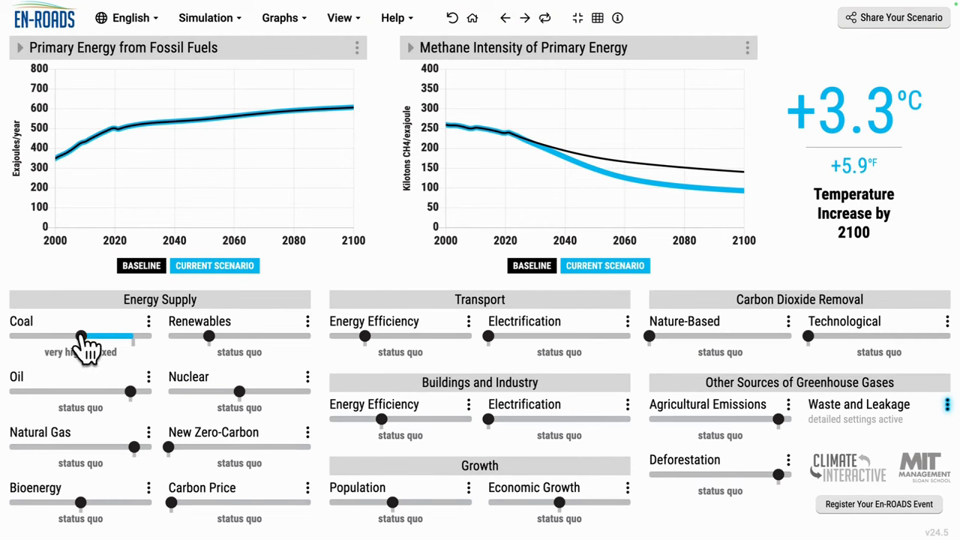
pyautogui.click(75, 391)
pyautogui.click(72, 448)
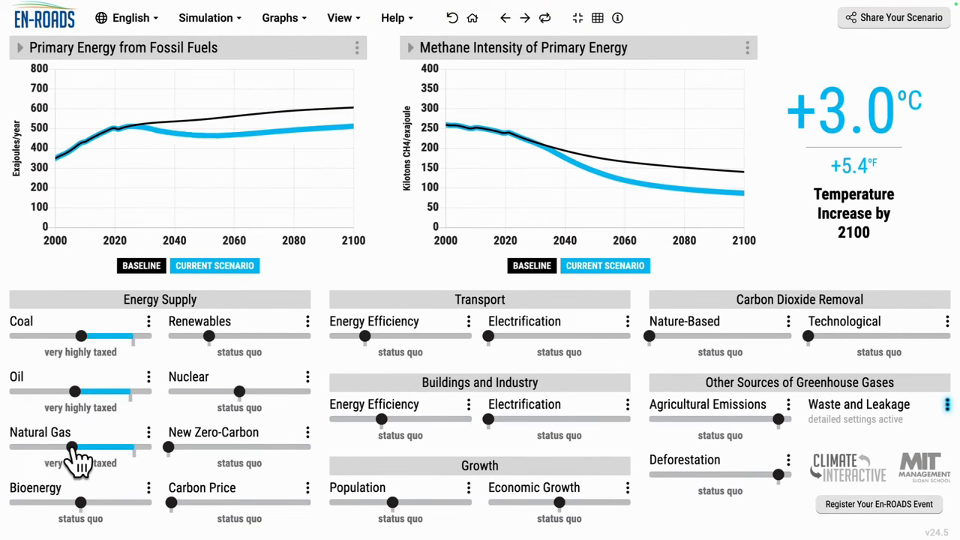
pyautogui.click(270, 336)
# Set energy efficiency to increased and electrification to subsidized for both transport and buildings and industry, and New Zero-Carbon to breakthrough.
pyautogui.click(415, 336)
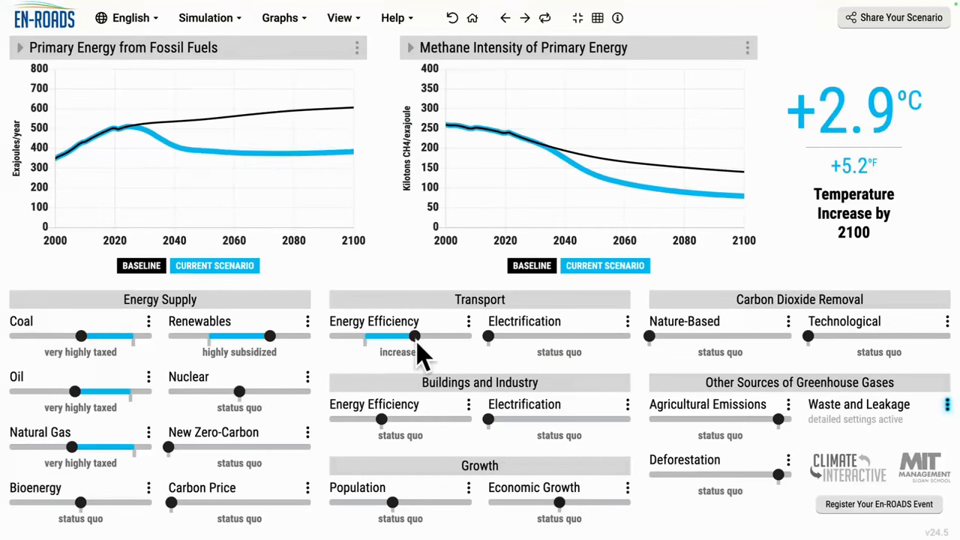
pyautogui.click(531, 336)
pyautogui.click(517, 419)
pyautogui.click(422, 419)
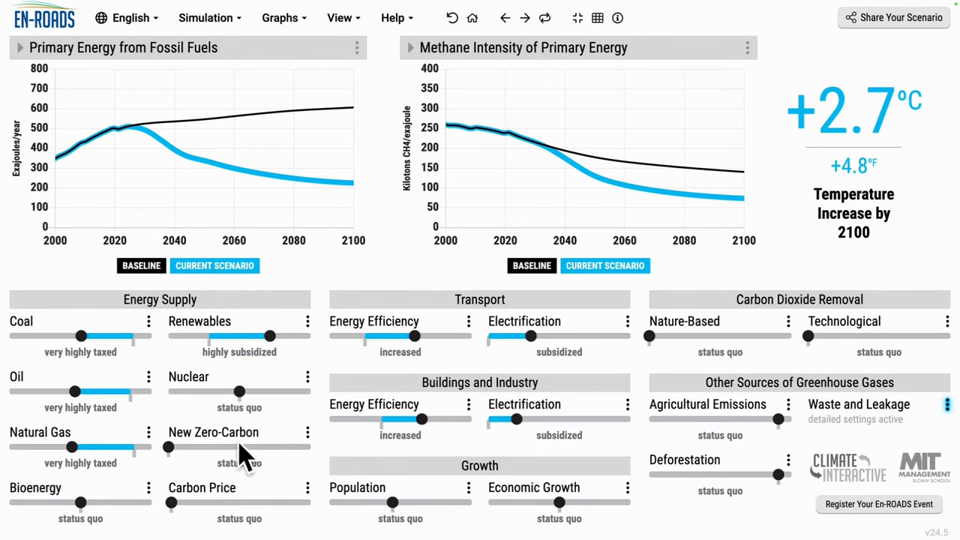
pyautogui.click(241, 448)
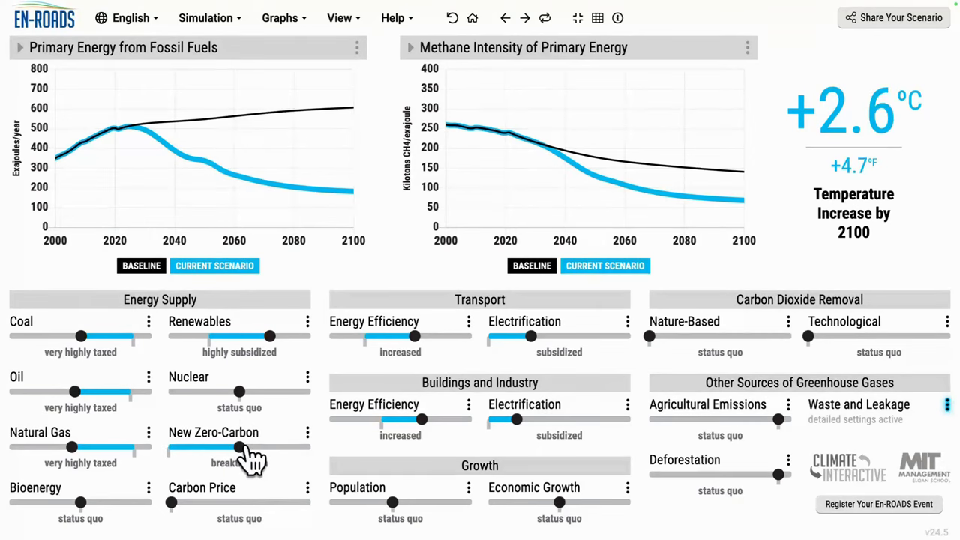
pyautogui.moveTo(114, 140)
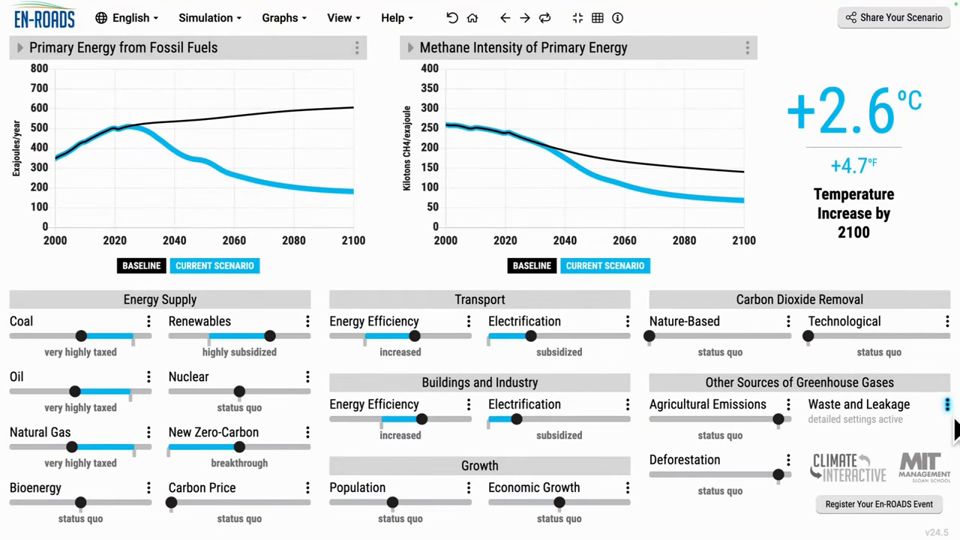
# Set the years to achieve waste and leakage actions to 14 and replay the change to compare its effect on methane intensity.
pyautogui.click(948, 404)
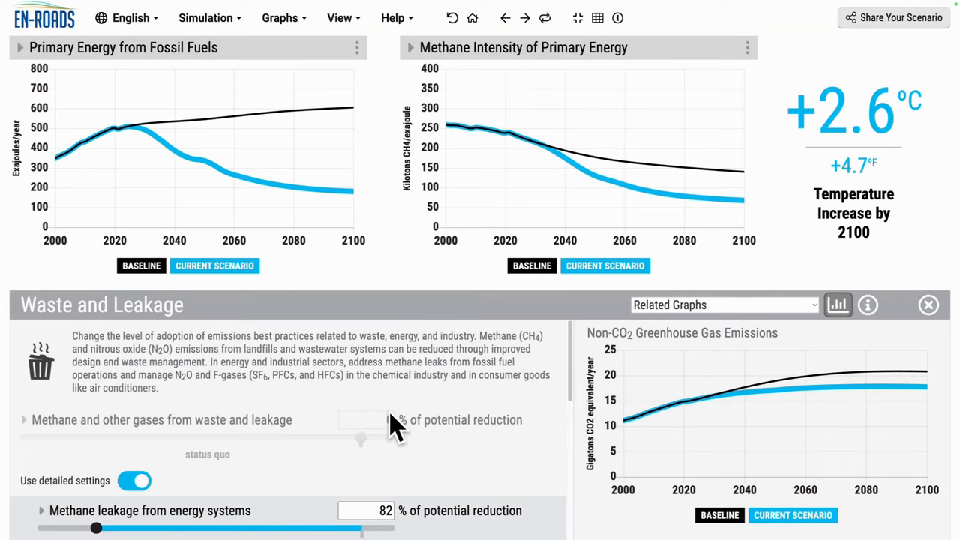
pyautogui.scroll(-5, 392, 405)
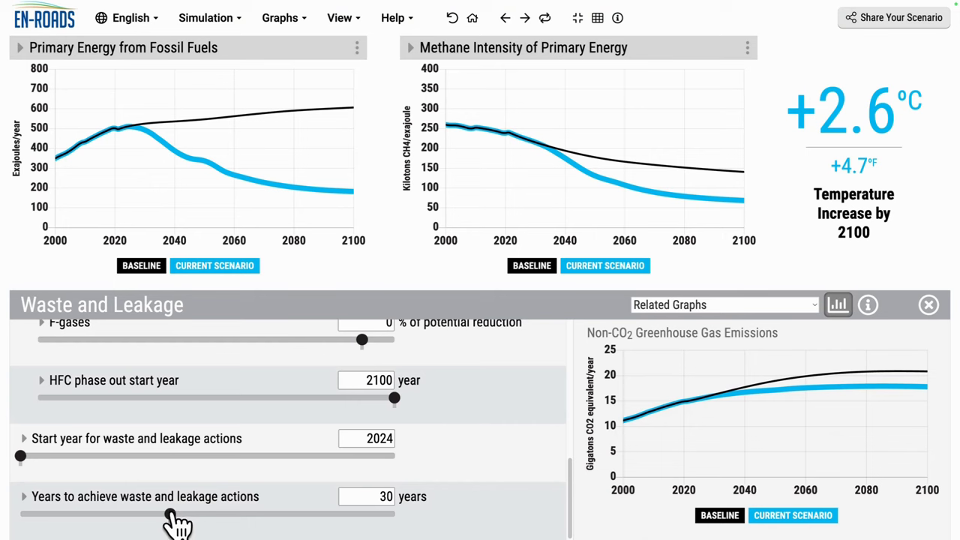
pyautogui.click(50, 514)
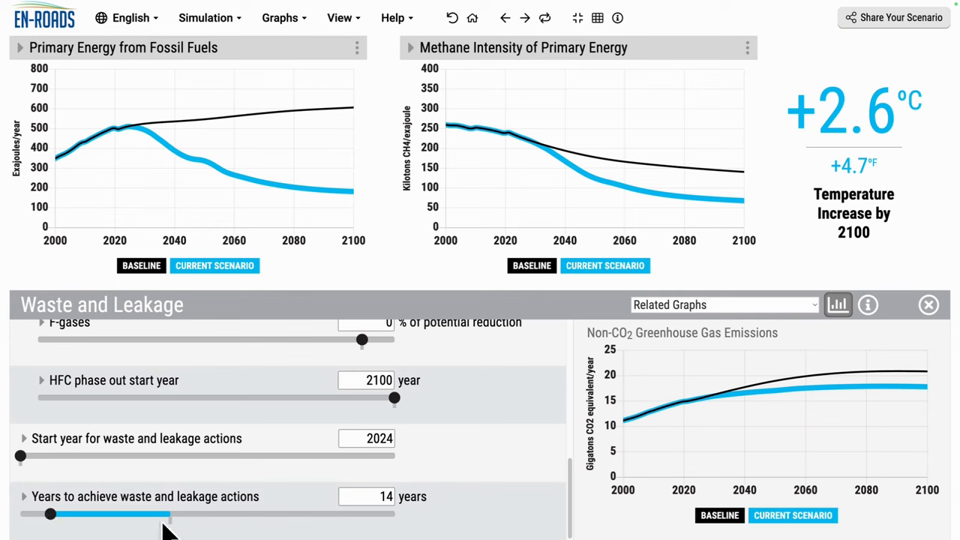
pyautogui.click(548, 21)
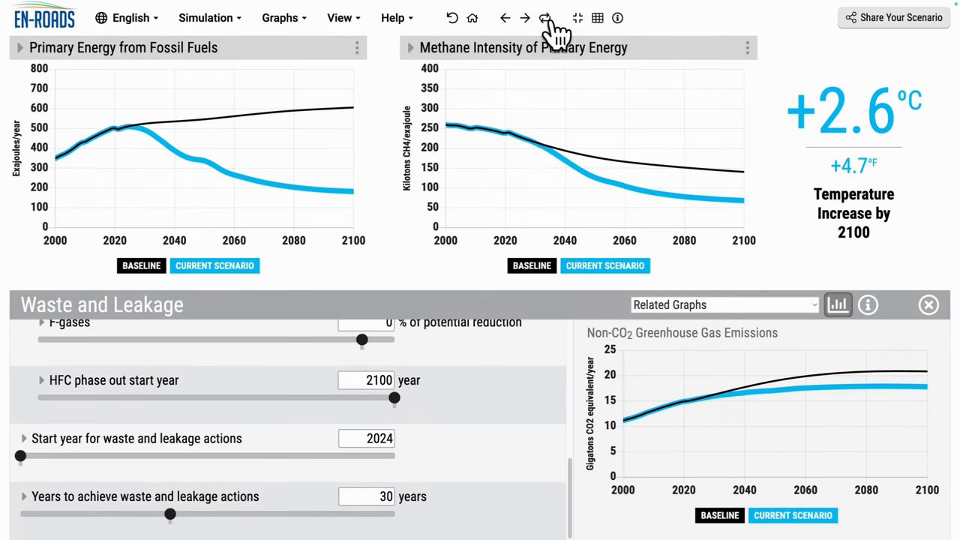
pyautogui.hotkey('ctrl', 'z')
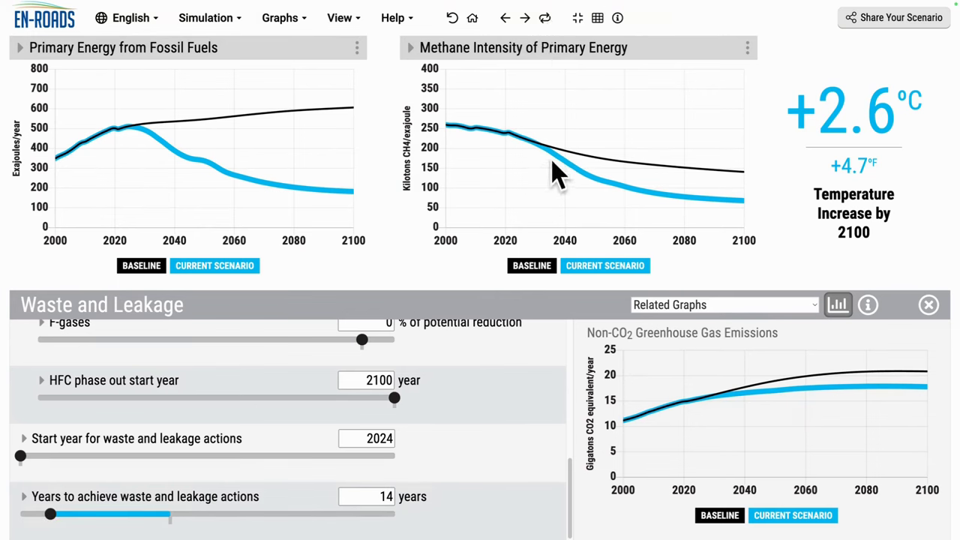
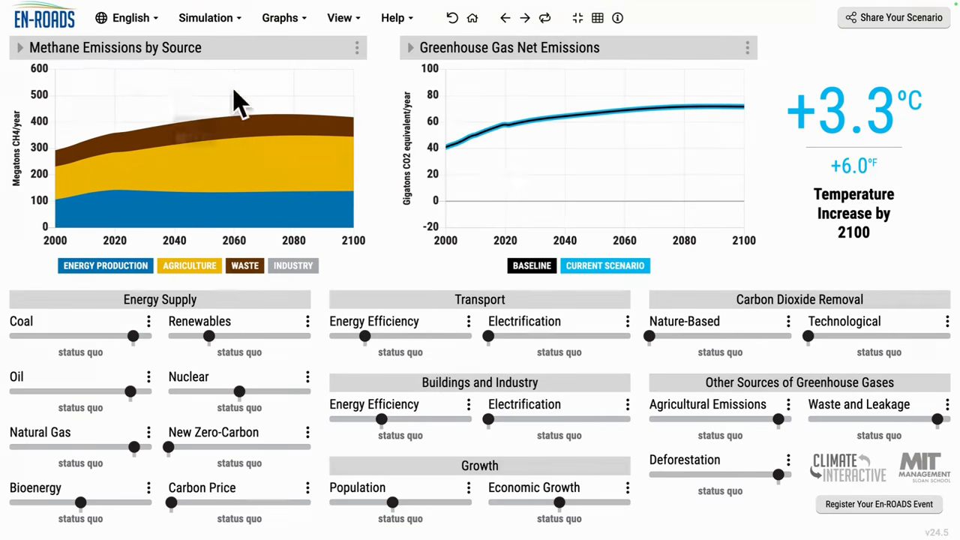
# Replace the Methane Emissions by Source graph with the Total Agricultural Production graph from Land, Forestry, and Food.
pyautogui.click(214, 55)
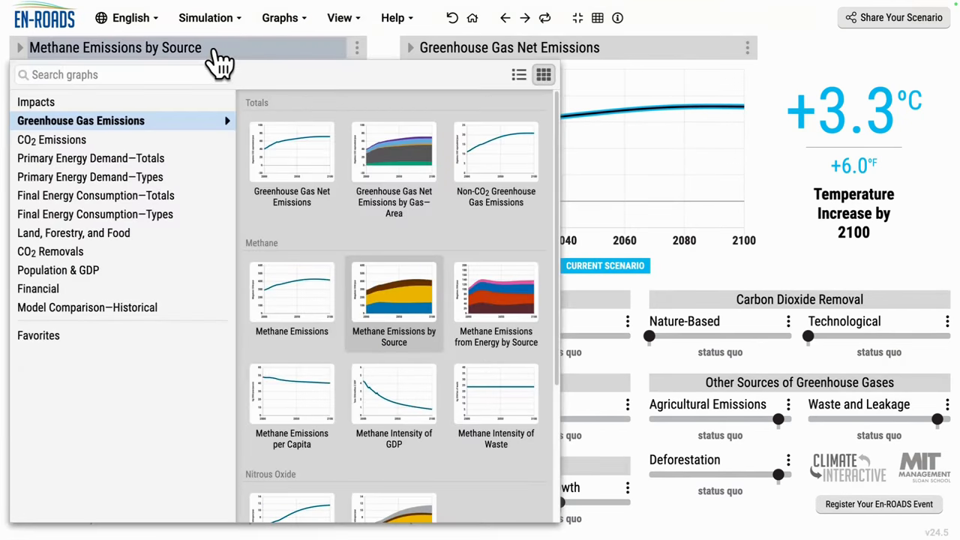
pyautogui.click(123, 241)
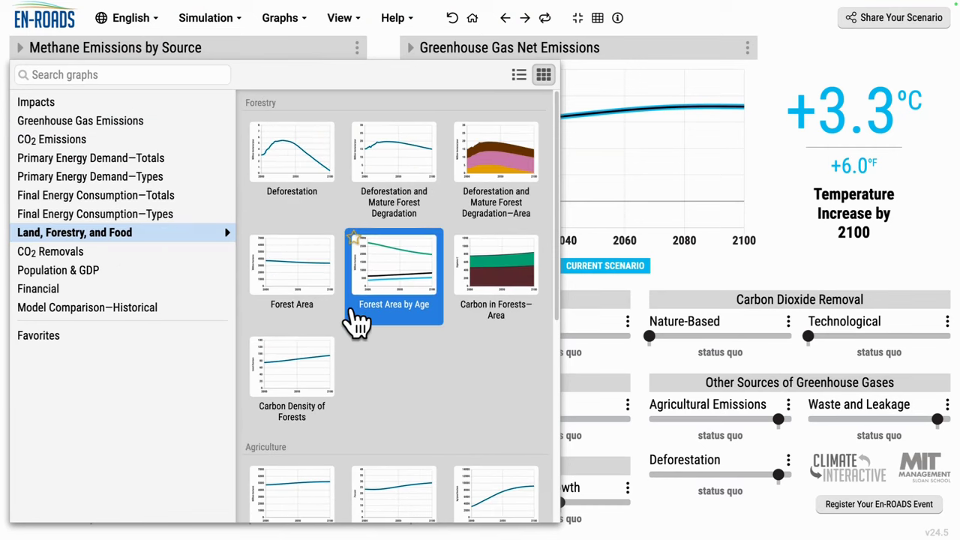
pyautogui.scroll(-4, 418, 270)
pyautogui.scroll(-1, 382, 274)
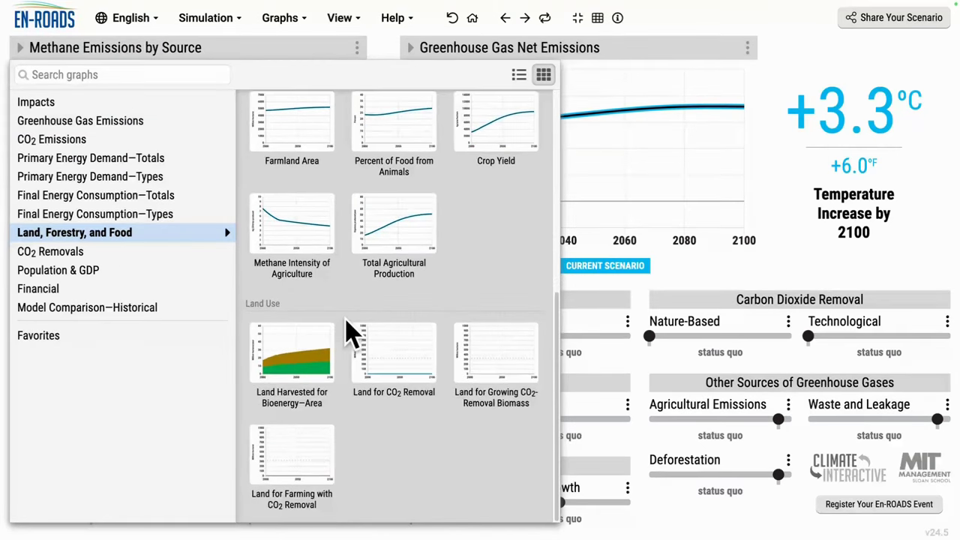
pyautogui.click(372, 251)
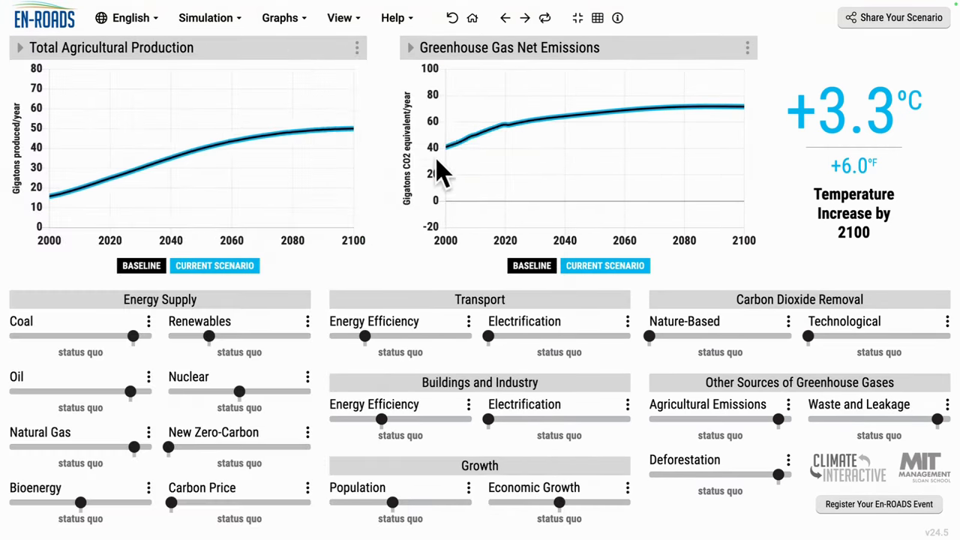
# Replace the Greenhouse Gas Net Emissions graph with Methane Intensity of Agriculture from Land, Forestry, and Food.
pyautogui.click(538, 60)
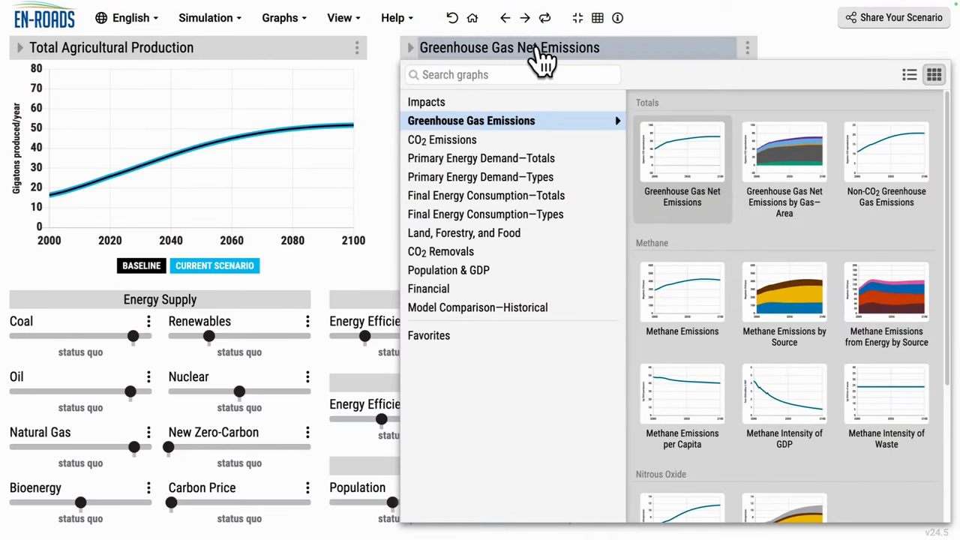
pyautogui.click(534, 239)
pyautogui.scroll(-5, 795, 366)
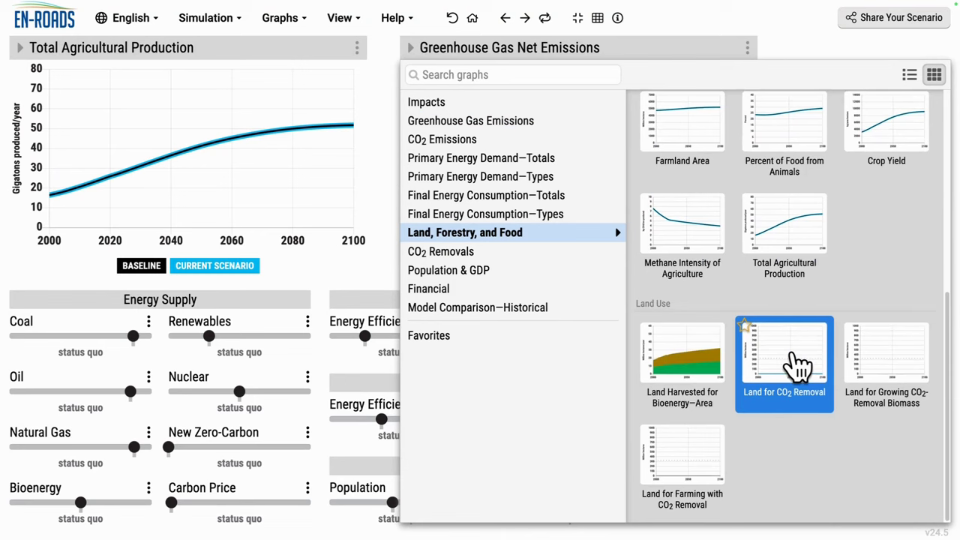
pyautogui.scroll(3, 799, 366)
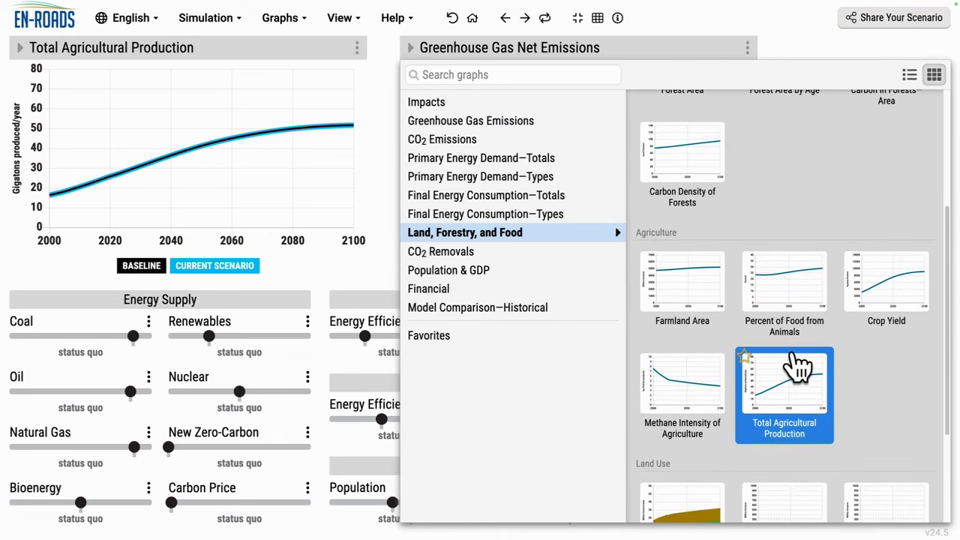
pyautogui.scroll(-2, 799, 366)
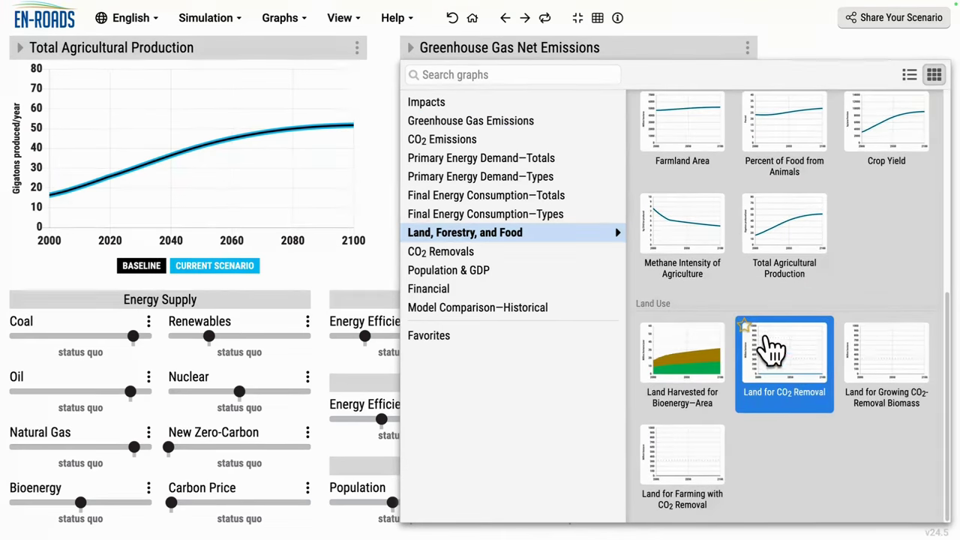
pyautogui.click(715, 235)
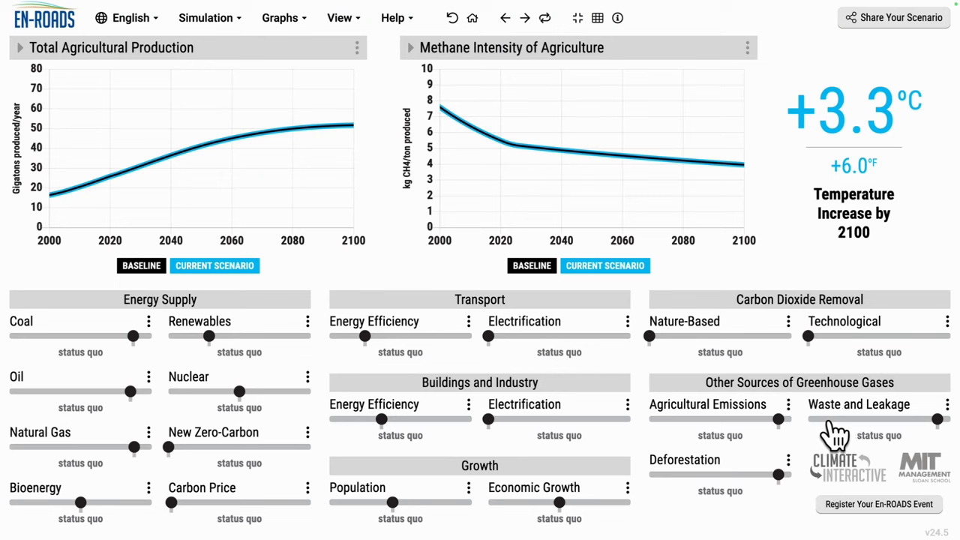
# Set Agricultural Emissions to highly reduced and open its detailed settings at the food choices.
pyautogui.click(664, 419)
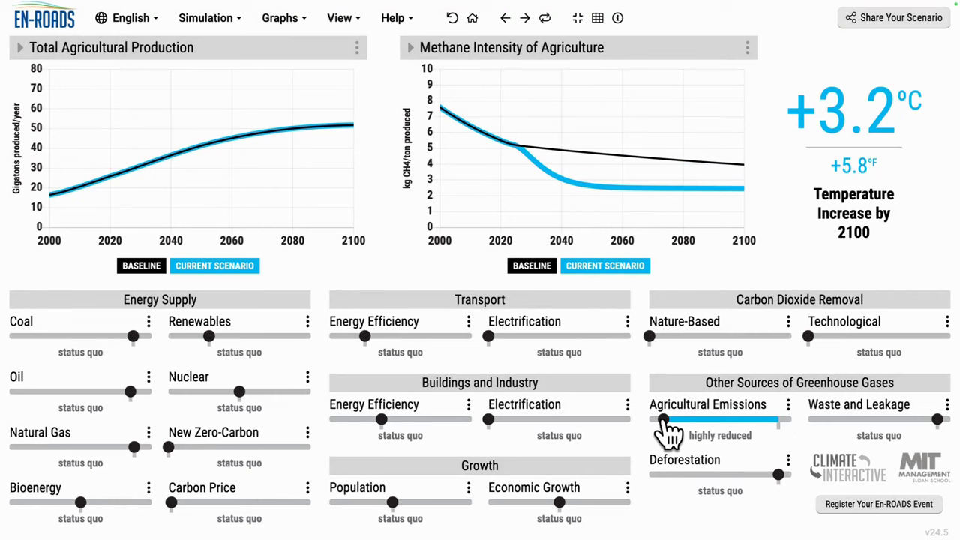
pyautogui.click(793, 411)
pyautogui.scroll(-3, 447, 442)
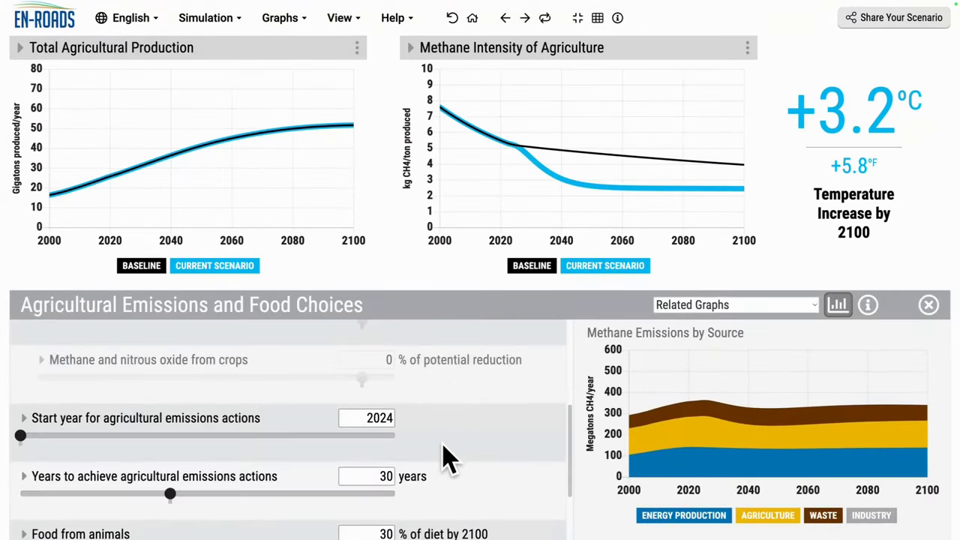
pyautogui.scroll(2, 442, 456)
pyautogui.scroll(-3, 241, 477)
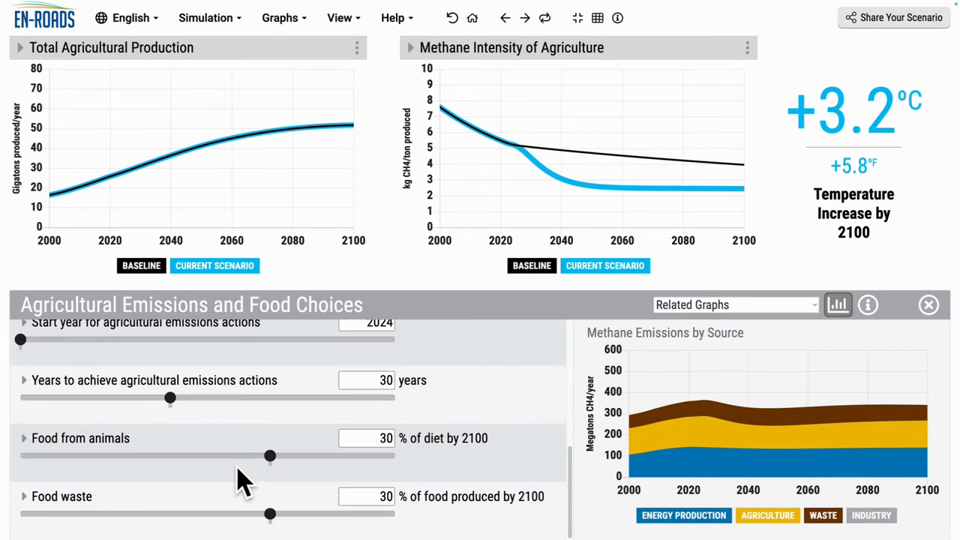
# Set food from animals to 18% of diet and food waste to 19% of food produced by 2100, then close the details.
pyautogui.click(118, 456)
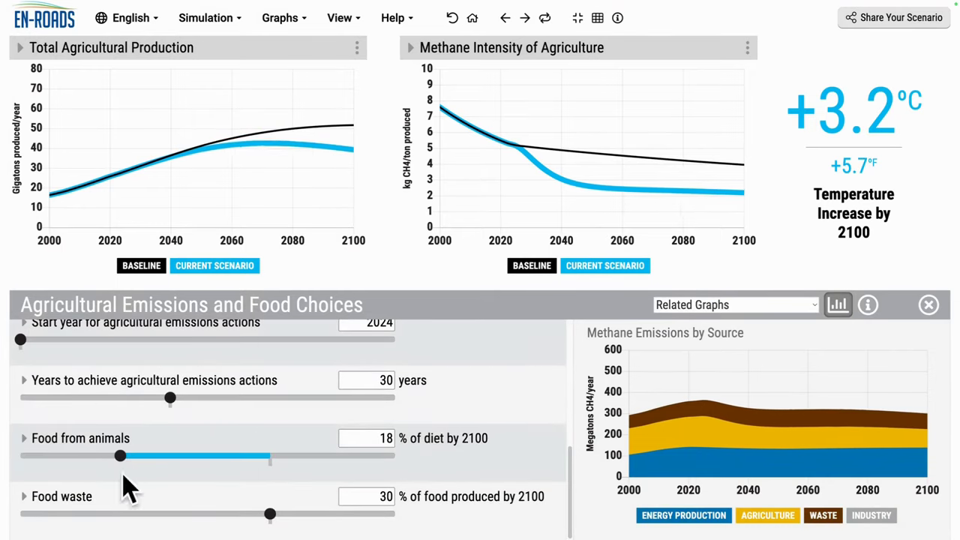
pyautogui.click(132, 514)
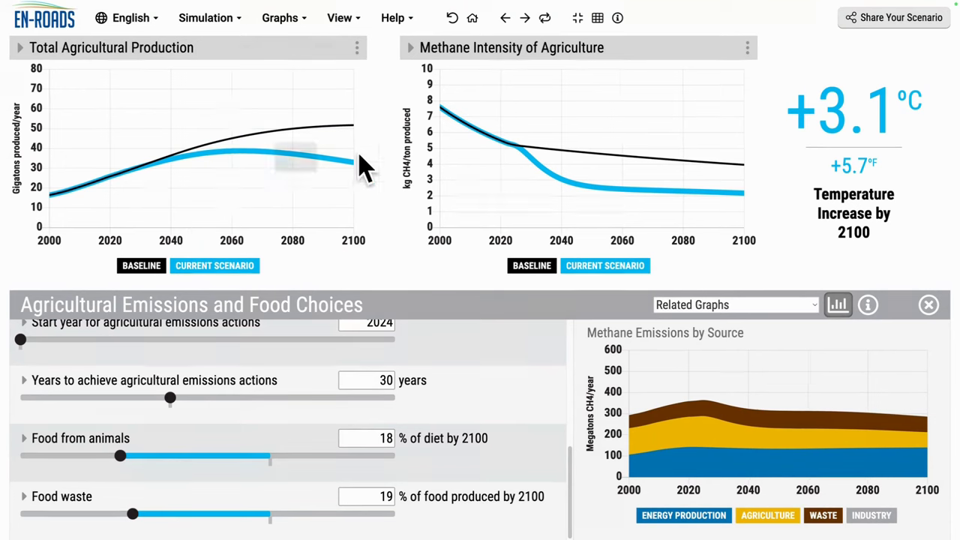
pyautogui.click(397, 273)
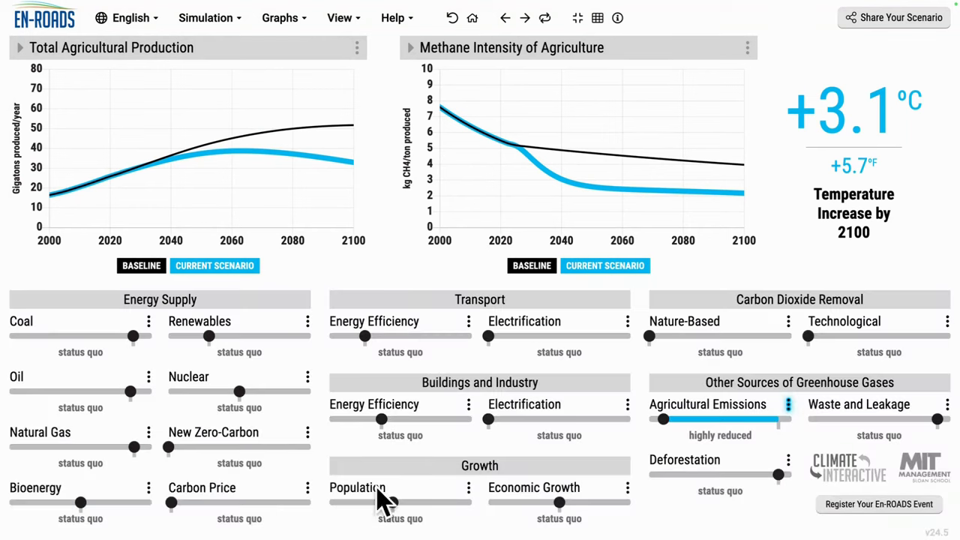
# Vary Population between lower and higher growth to compare the effect on agricultural production, leaving it at low growth.
pyautogui.click(358, 502)
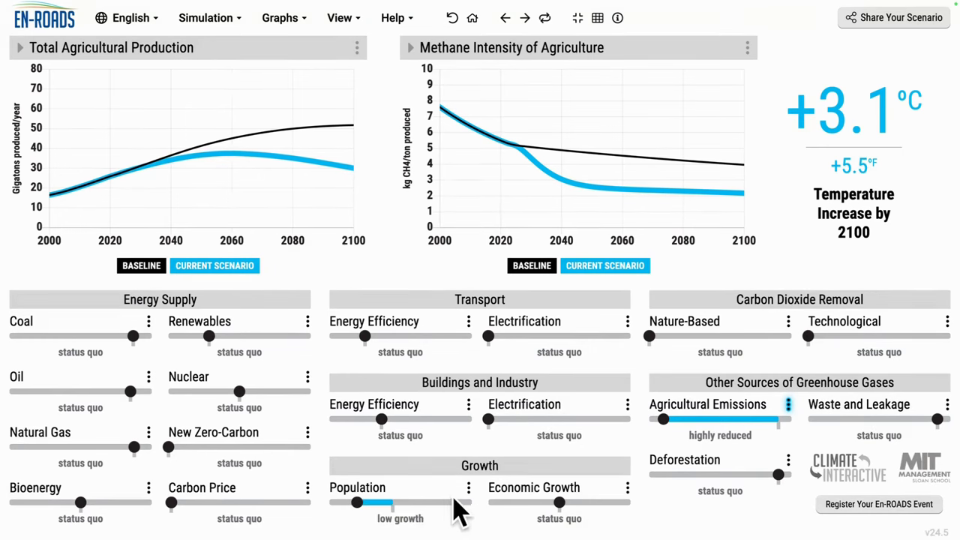
pyautogui.click(447, 503)
pyautogui.click(369, 503)
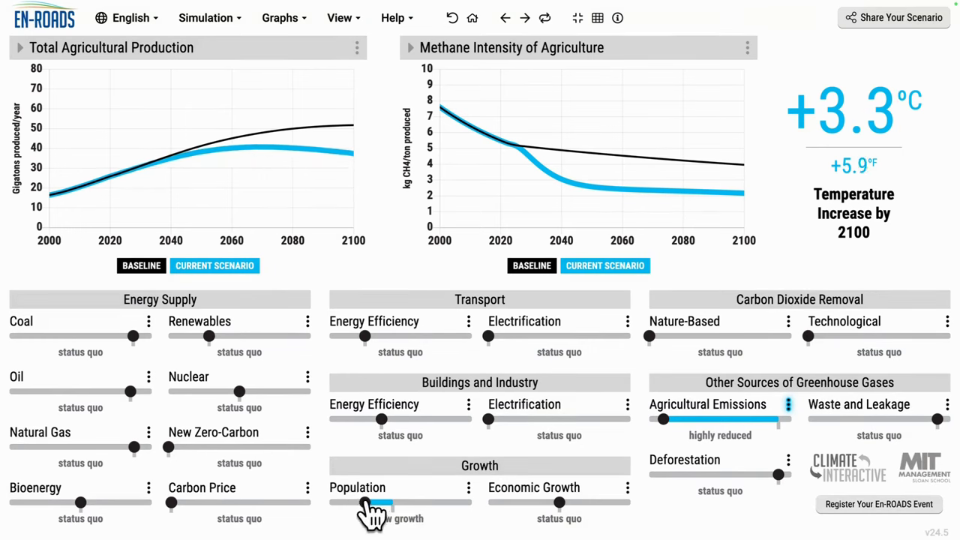
pyautogui.click(407, 503)
pyautogui.click(369, 503)
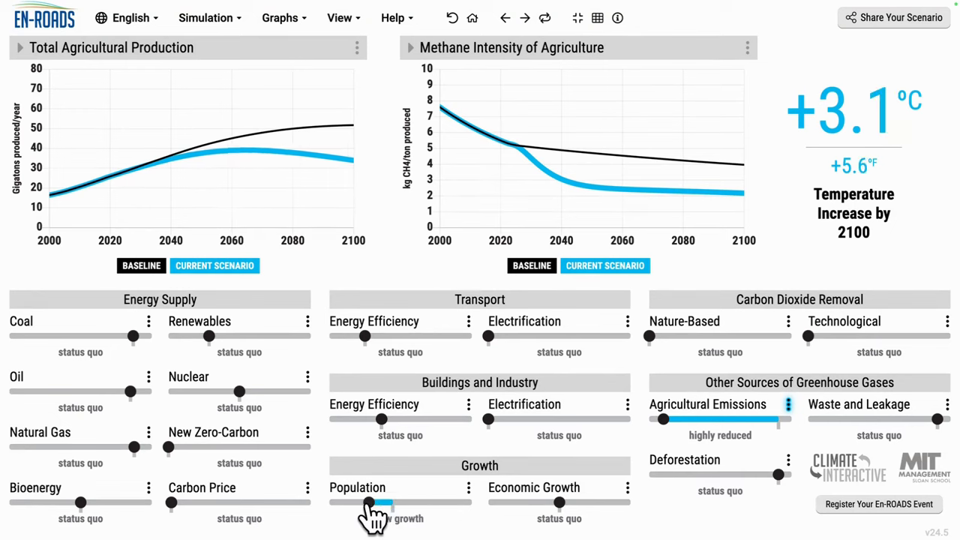
# Vary Economic Growth between lower and high growth to compare the effect, then reset all policies and assumptions.
pyautogui.click(528, 502)
pyautogui.click(588, 503)
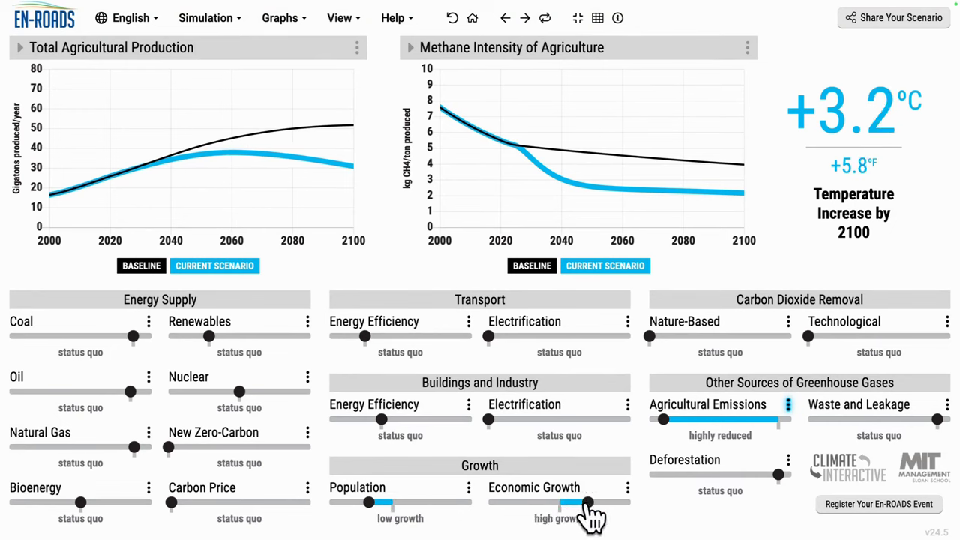
pyautogui.click(525, 503)
pyautogui.click(603, 503)
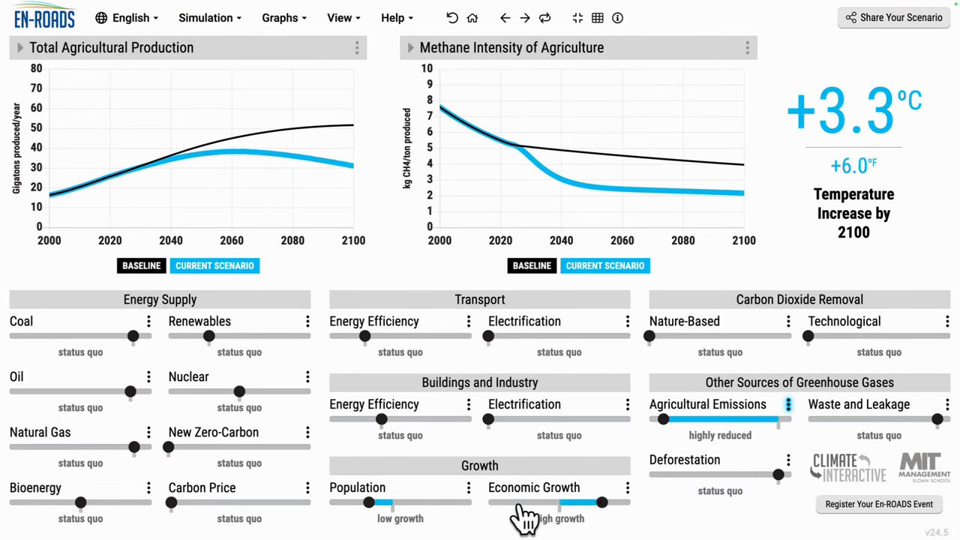
pyautogui.click(518, 504)
pyautogui.click(454, 18)
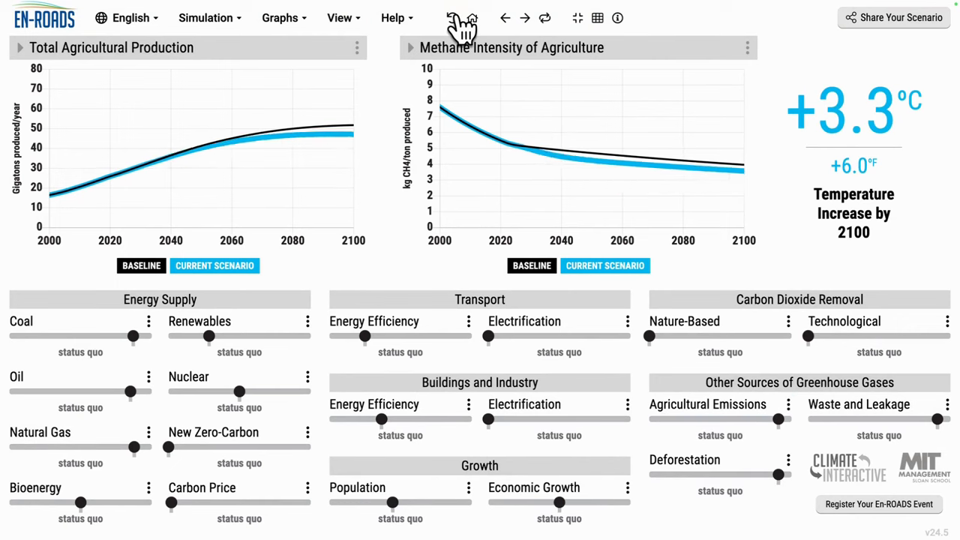
# Replace the Total Agricultural Production graph with Methane Emissions by Source from Greenhouse Gas Emissions.
pyautogui.click(240, 58)
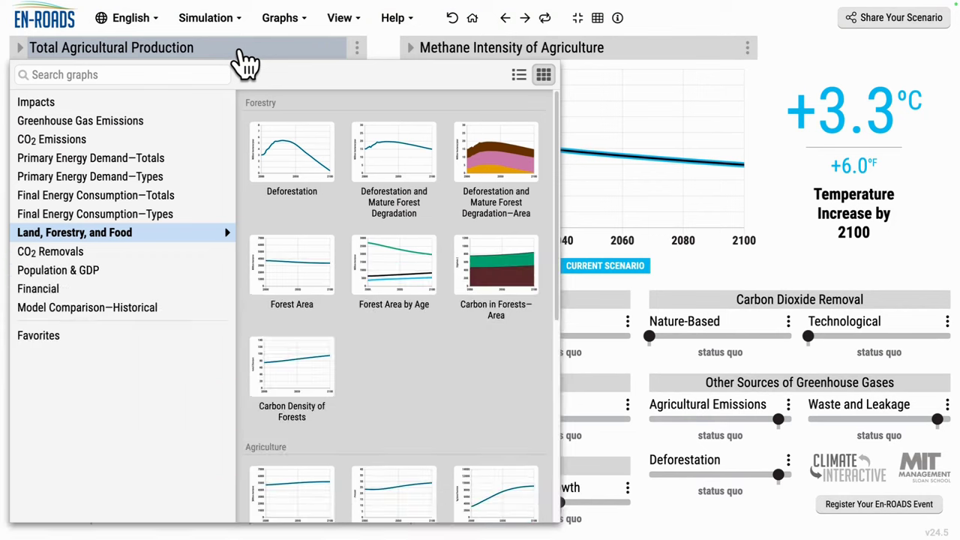
pyautogui.click(160, 126)
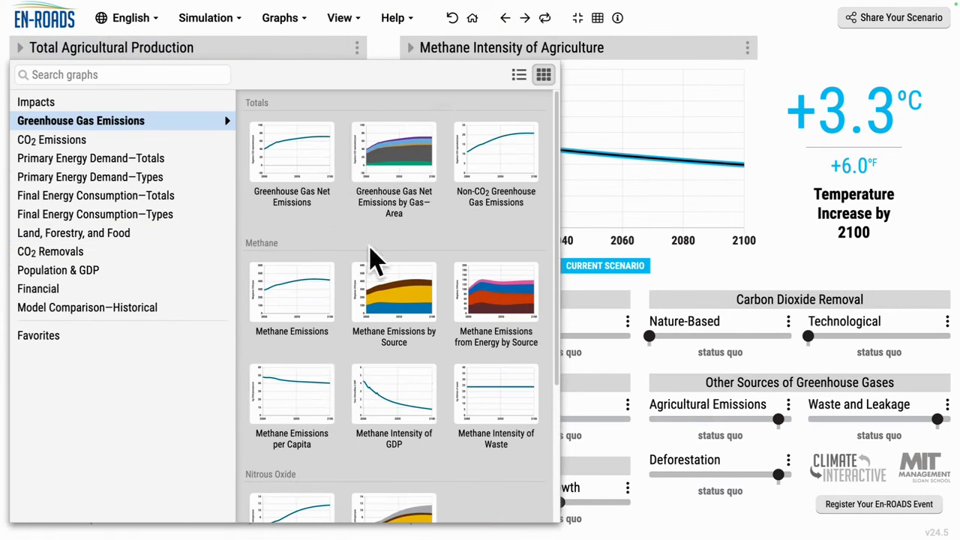
pyautogui.click(397, 292)
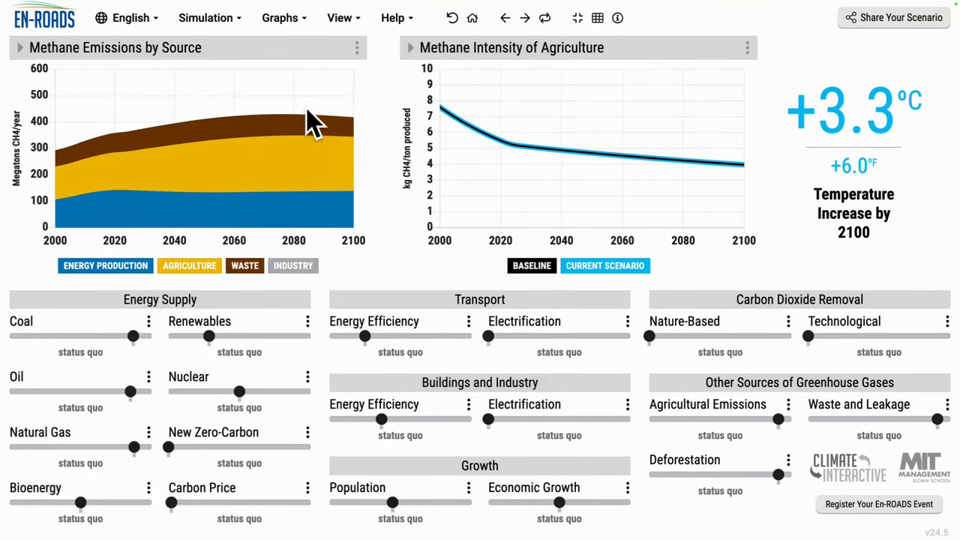
# Replace the Methane Intensity of Agriculture graph with Methane Intensity of Waste from Greenhouse Gas Emissions.
pyautogui.click(505, 53)
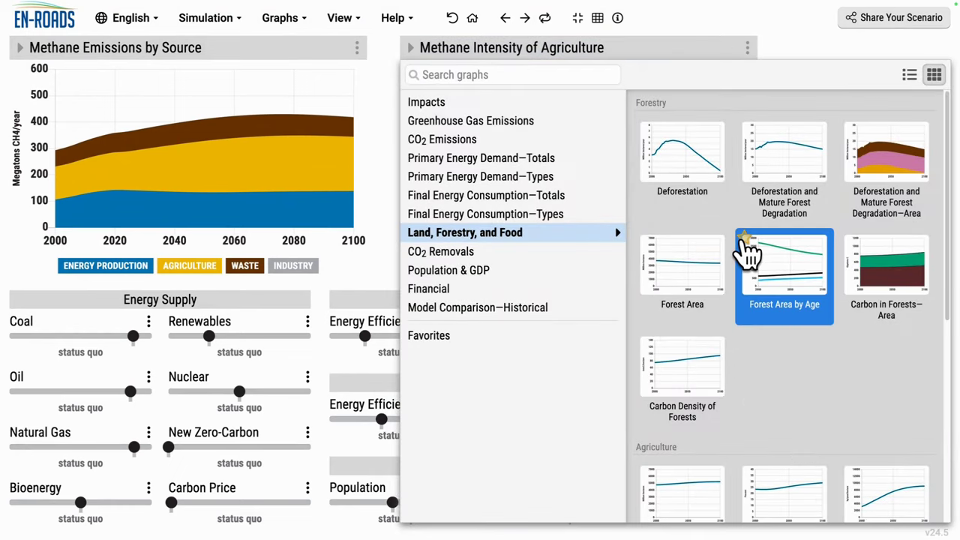
pyautogui.click(492, 124)
pyautogui.scroll(-1, 858, 322)
pyautogui.click(868, 324)
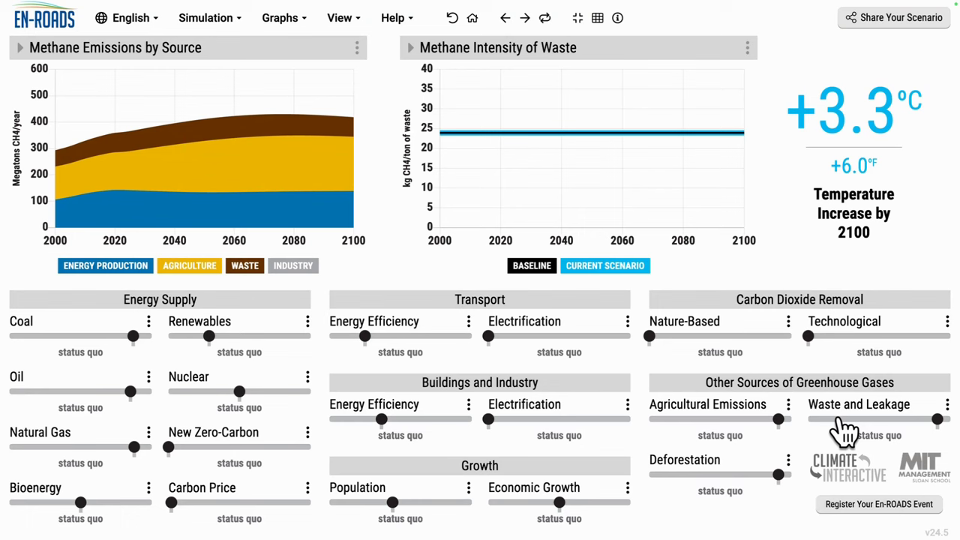
# Test Waste and Leakage at highly reduced, then return it to status quo.
pyautogui.click(840, 421)
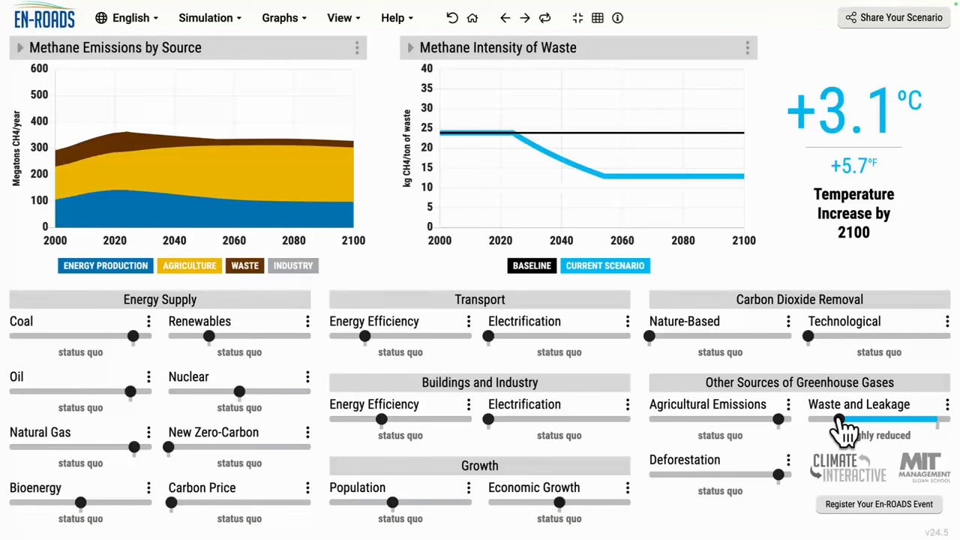
pyautogui.moveTo(847, 429); pyautogui.dragTo(938, 421)
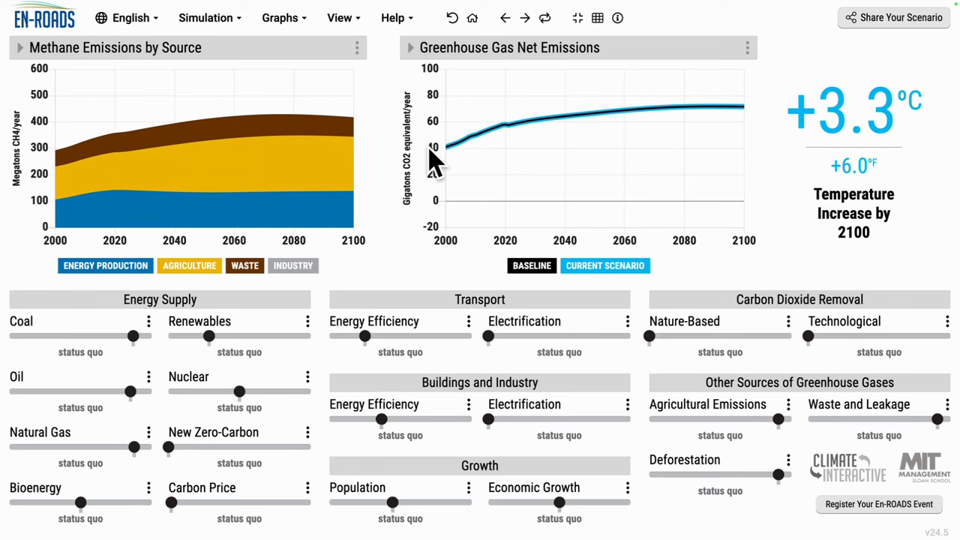
# Replace the Greenhouse Gas Net Emissions graph with Methane Emissions from the Greenhouse Gas Emissions category.
pyautogui.click(487, 51)
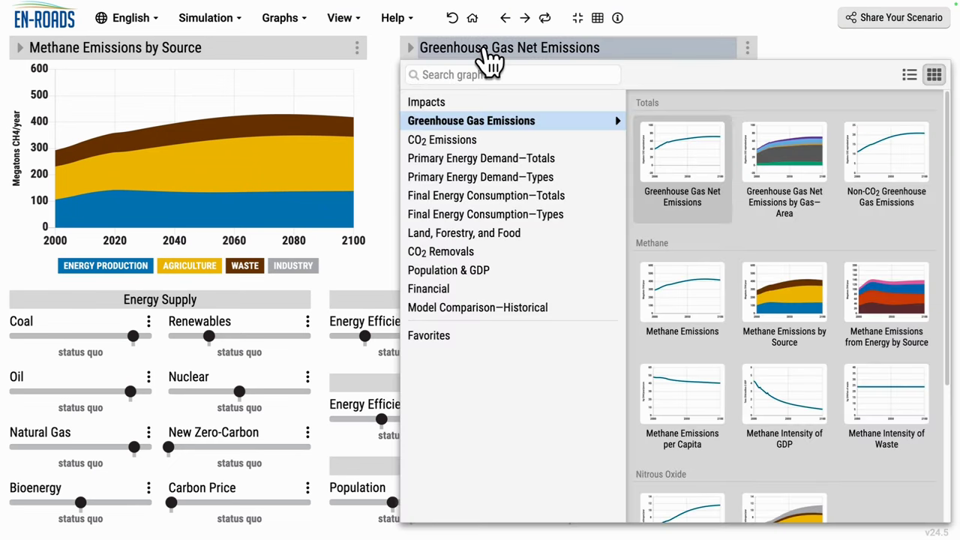
pyautogui.click(708, 298)
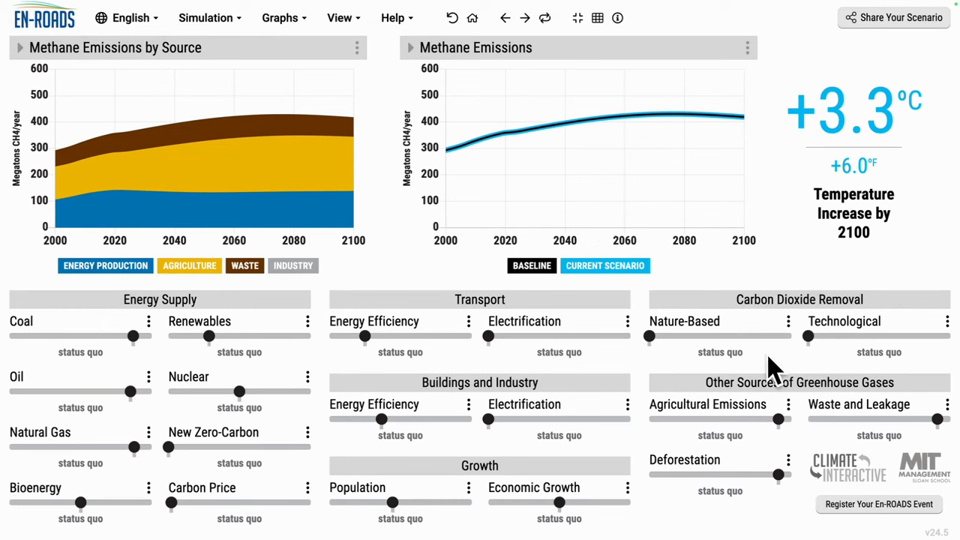
# Set both Agricultural Emissions and Waste and Leakage to highly reduced.
pyautogui.click(659, 420)
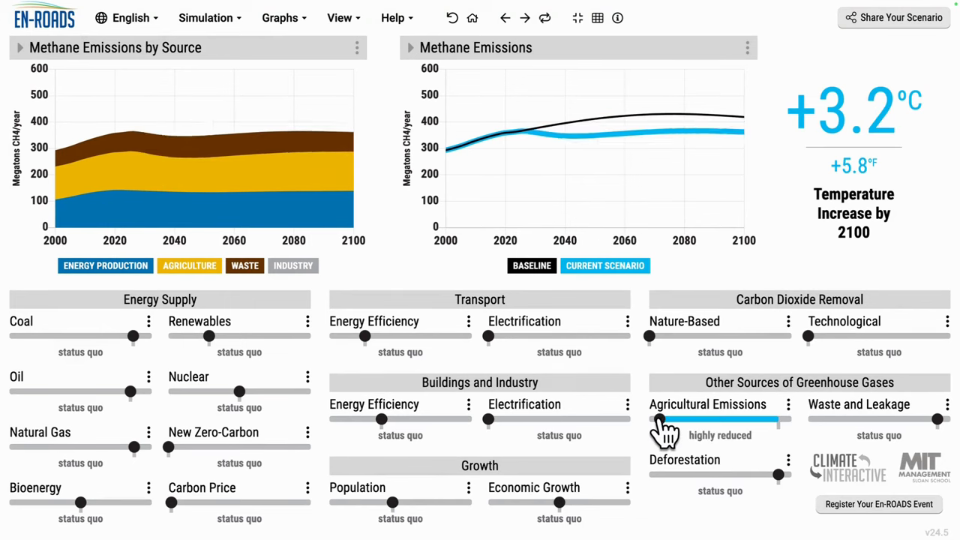
pyautogui.click(817, 420)
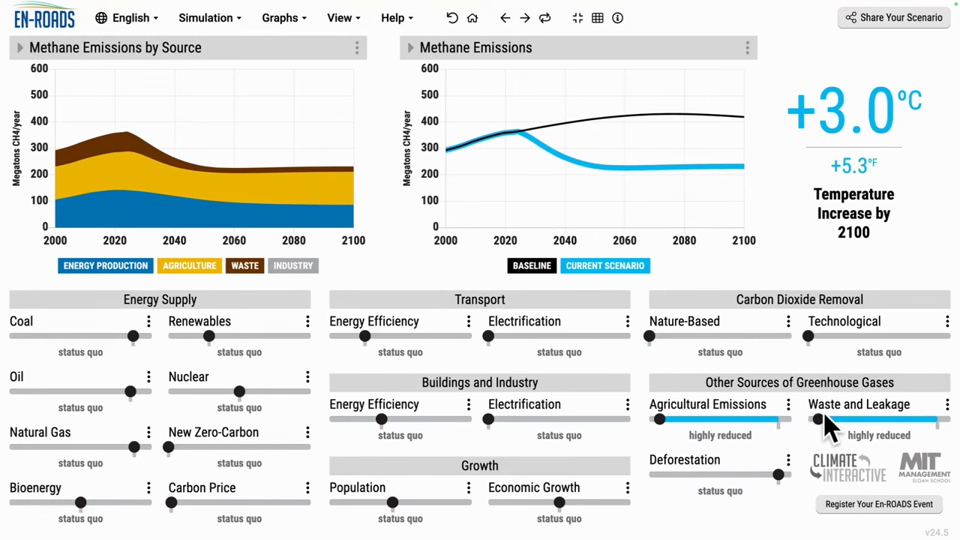
# In the detailed agricultural settings, set Food from animals to 27% of diet by 2100 and lower Food waste below its default.
pyautogui.click(780, 407)
pyautogui.scroll(-5, 543, 482)
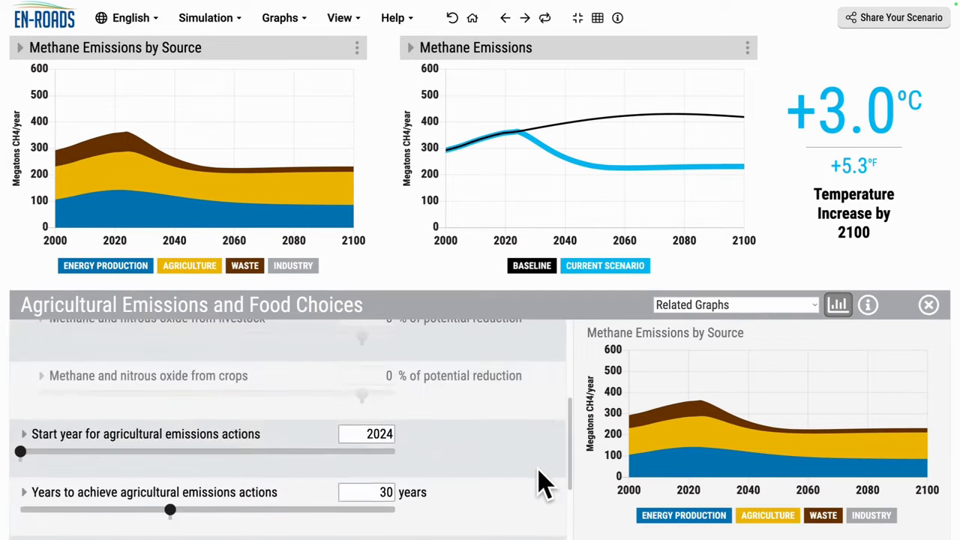
pyautogui.click(233, 455)
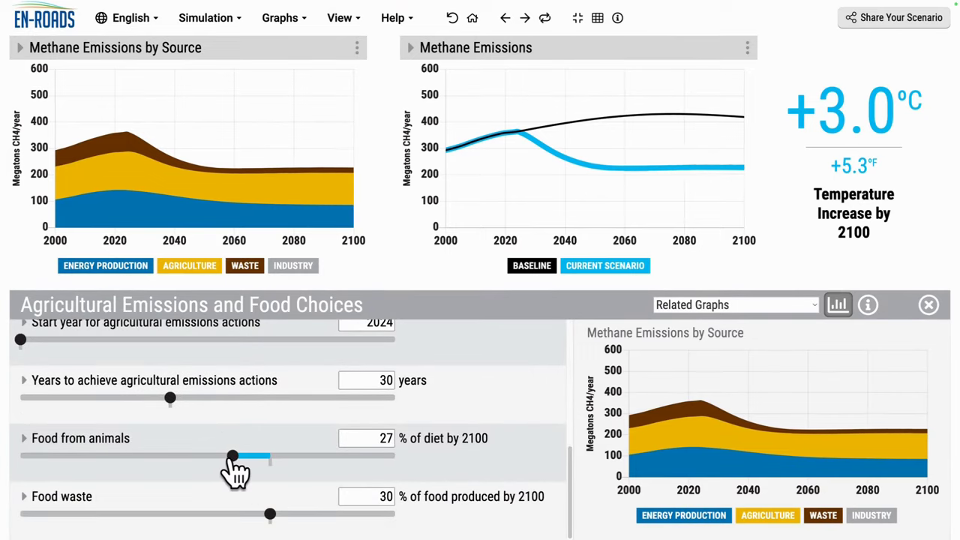
pyautogui.click(220, 514)
pyautogui.click(450, 282)
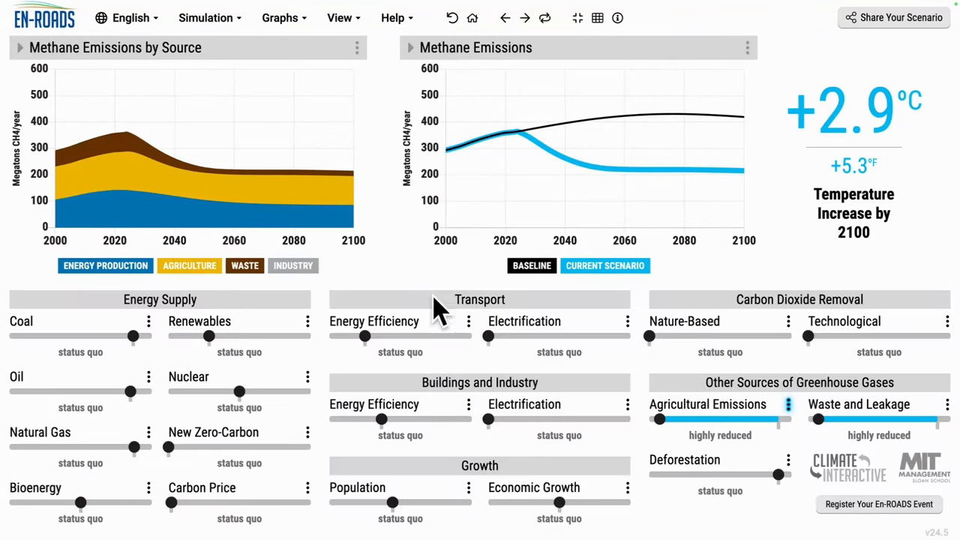
# Set Coal and Oil to highly taxed and Natural Gas to very highly taxed.
pyautogui.click(104, 337)
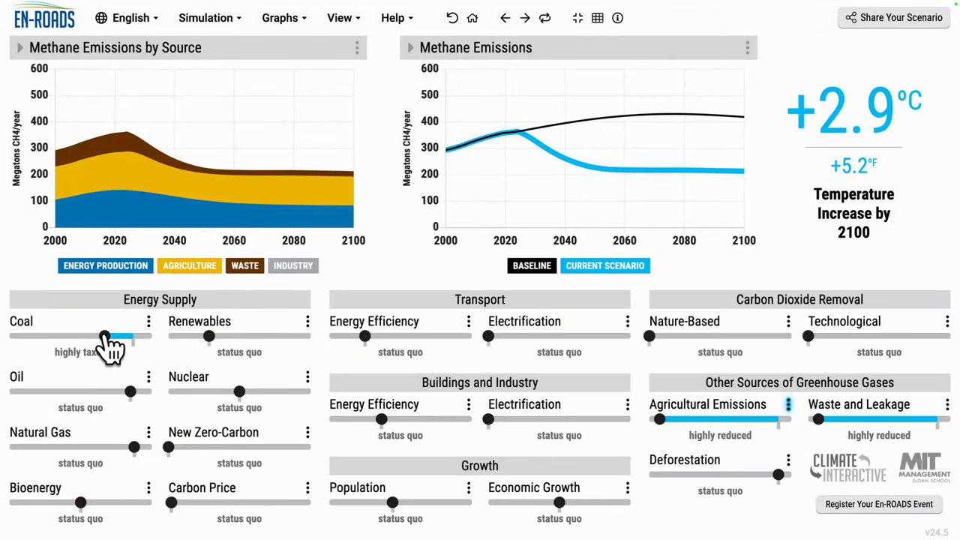
pyautogui.click(101, 392)
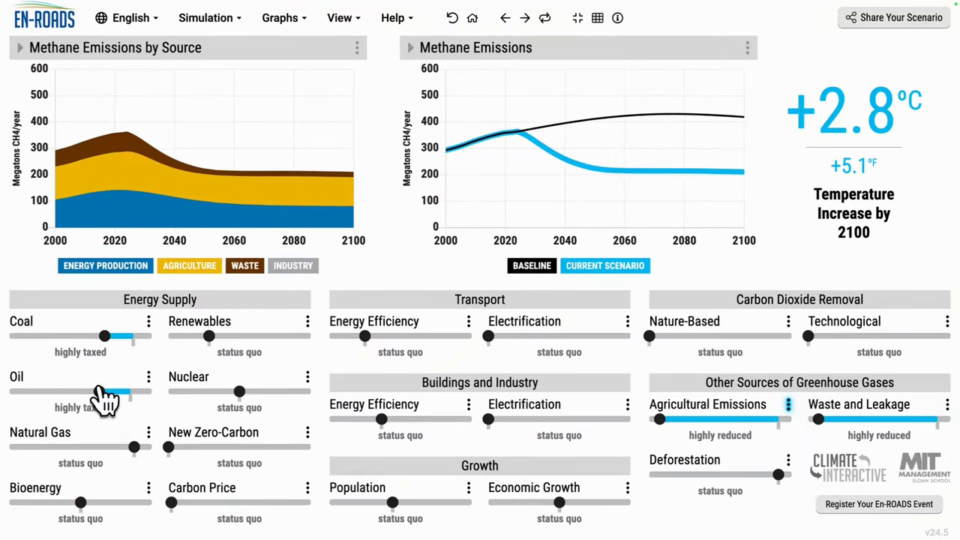
pyautogui.click(92, 447)
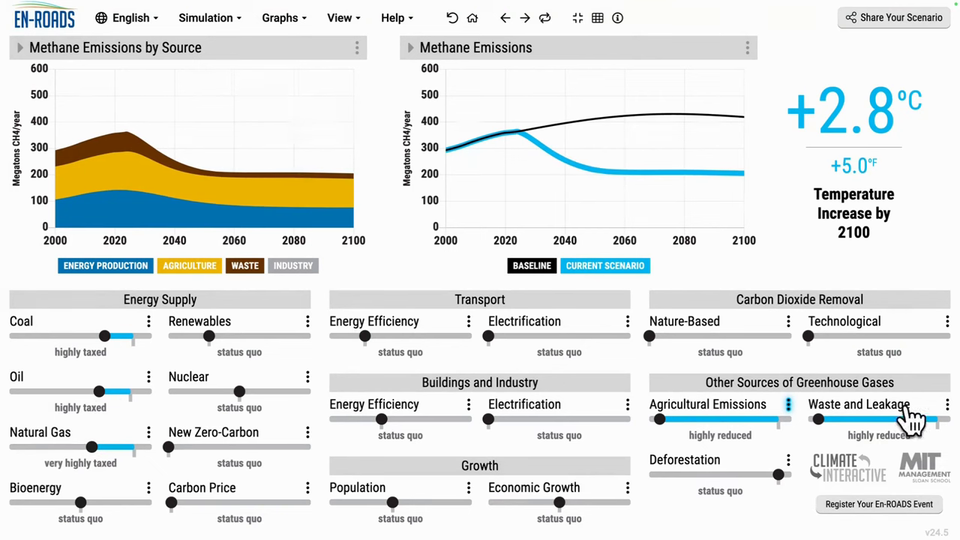
# In the detailed Waste and Leakage settings, shorten the years to achieve waste and leakage actions to nearly the minimum.
pyautogui.click(947, 405)
pyautogui.scroll(-8, 293, 487)
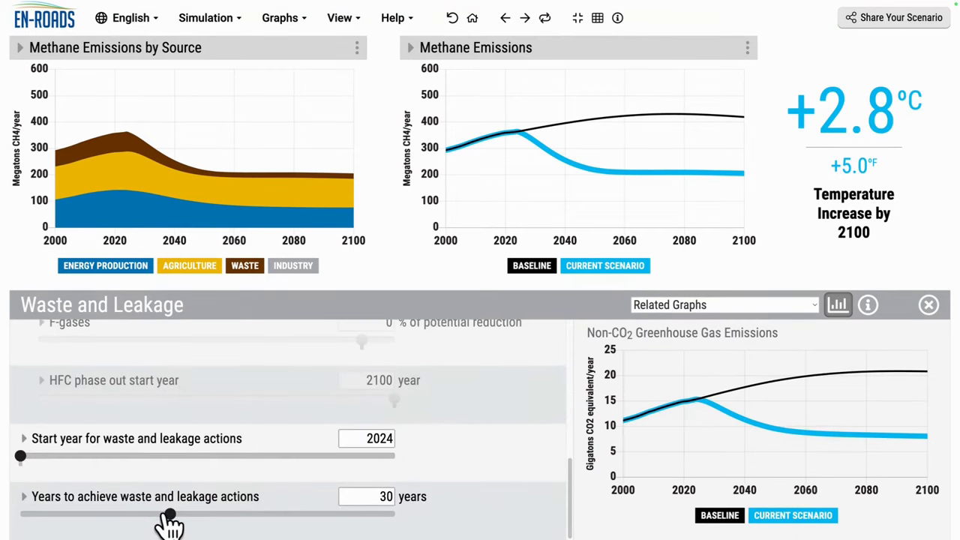
pyautogui.moveTo(169, 516); pyautogui.dragTo(26, 515)
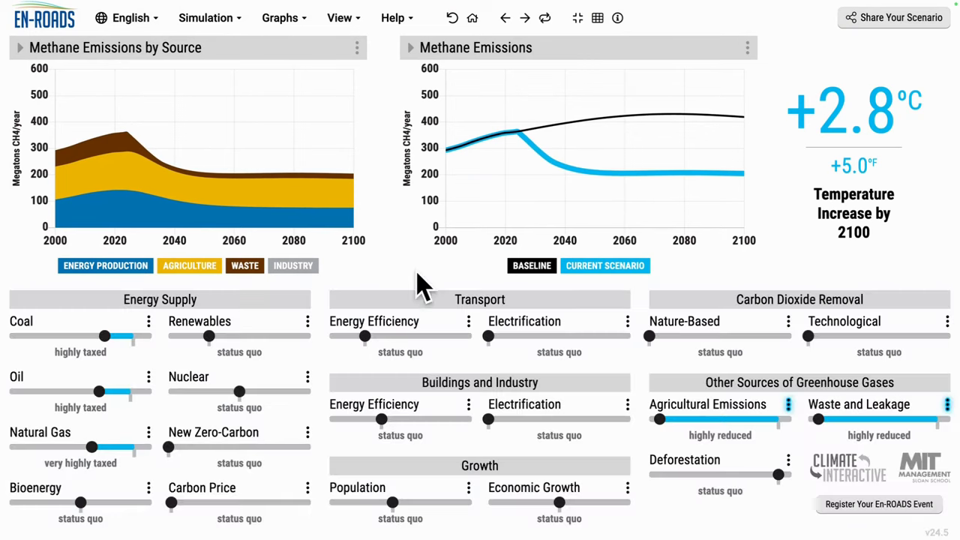
pyautogui.click(417, 279)
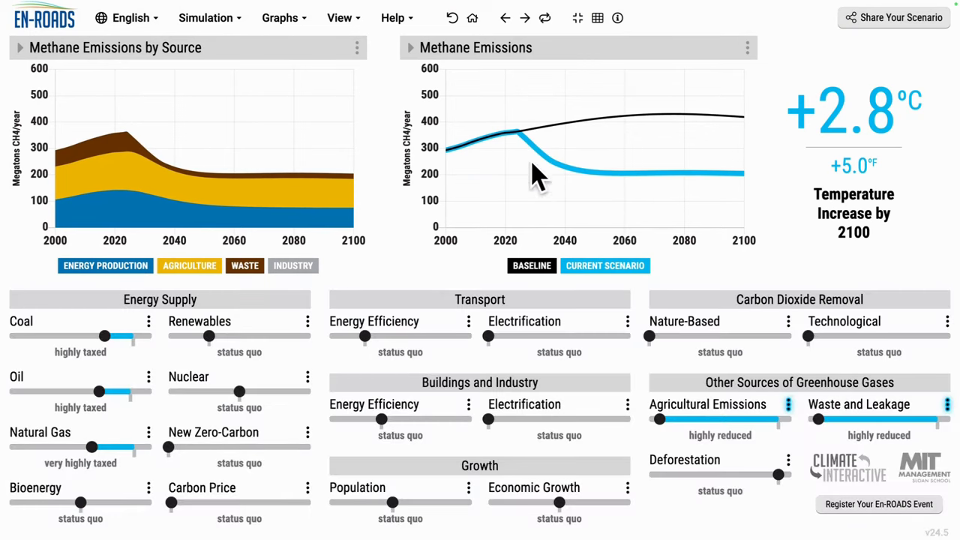